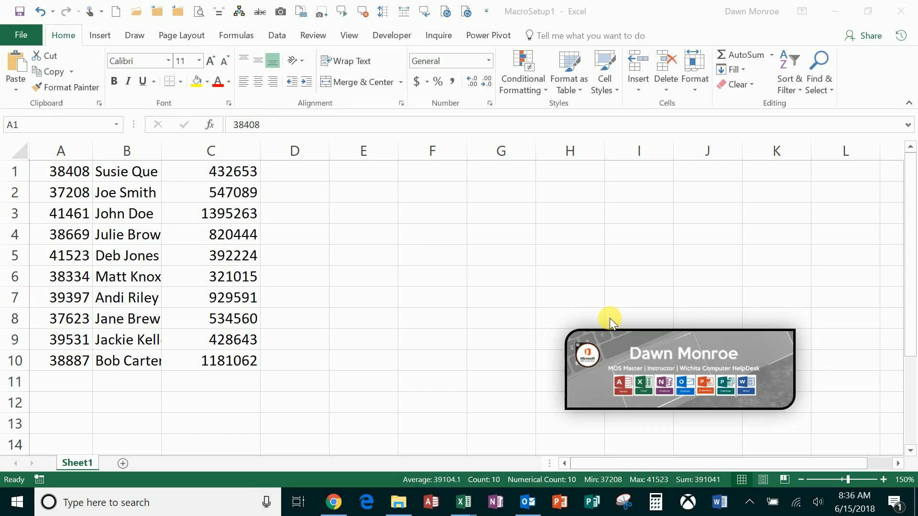
Step: Select cell A1 and check in the ribbon customization options that Developer is enabled among the main tabs
{"action": "left_click", "coordinate": [67, 172]}
{"action": "left_click", "coordinate": [68, 172]}
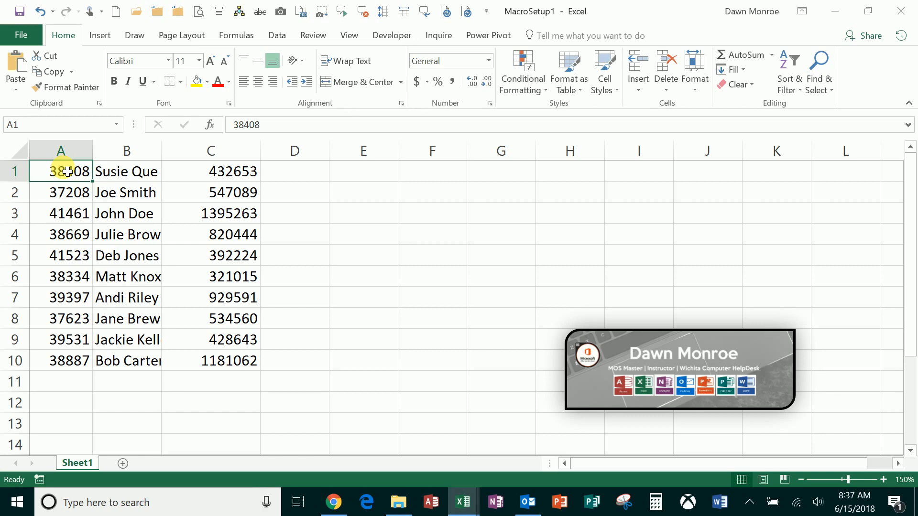
{"action": "left_click", "coordinate": [406, 35]}
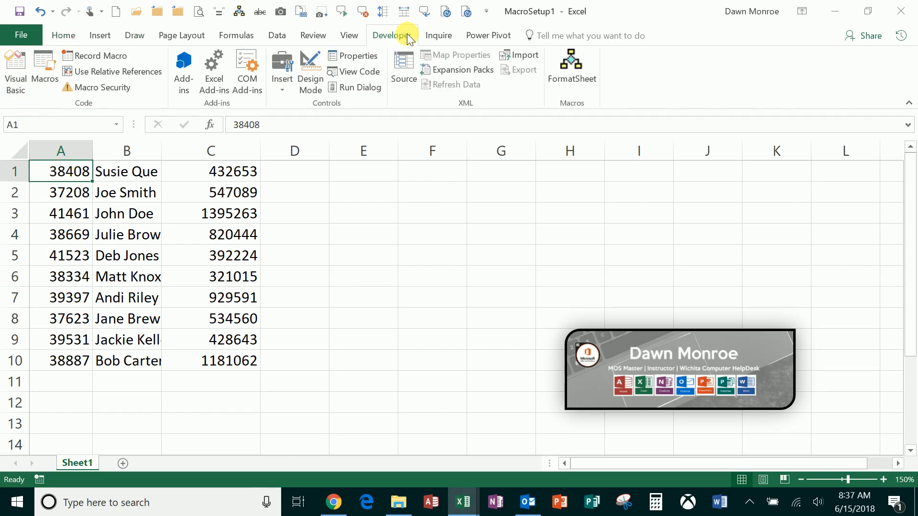
{"action": "left_click", "coordinate": [24, 35]}
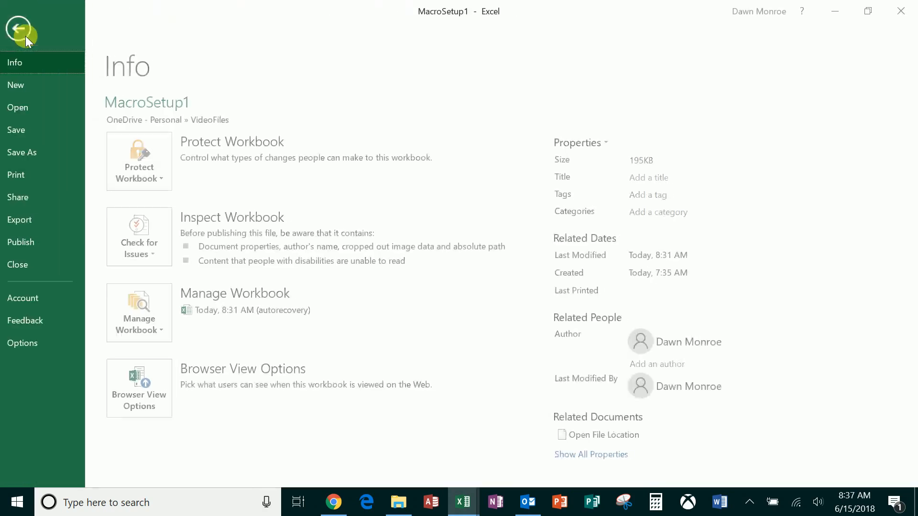
{"action": "key", "text": "Escape"}
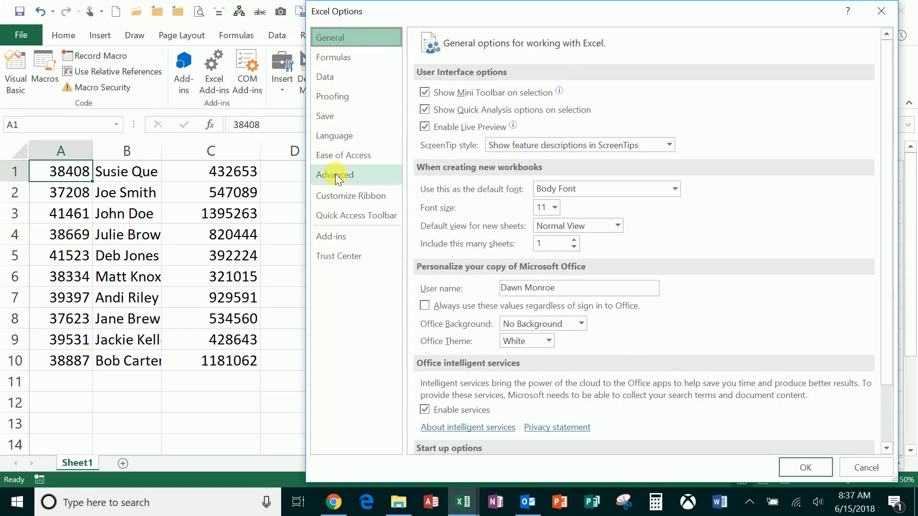
{"action": "left_click", "coordinate": [352, 199]}
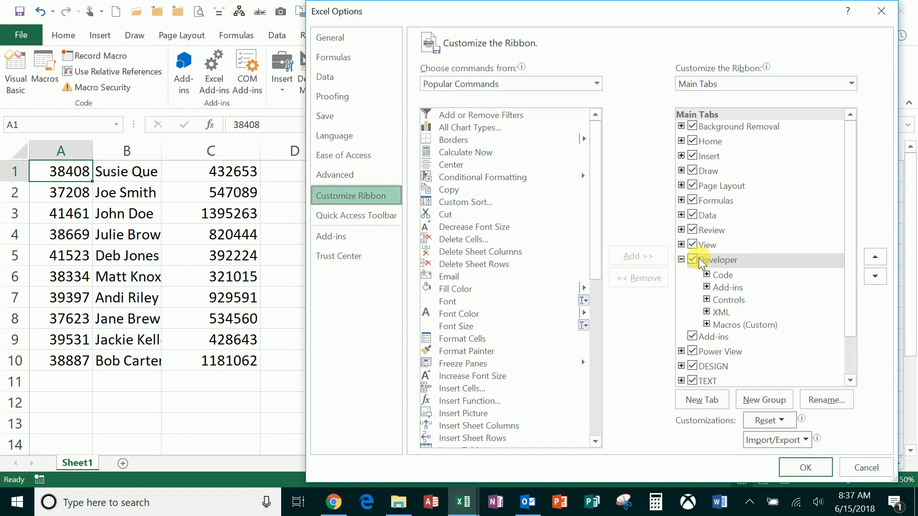
{"action": "left_click", "coordinate": [807, 469]}
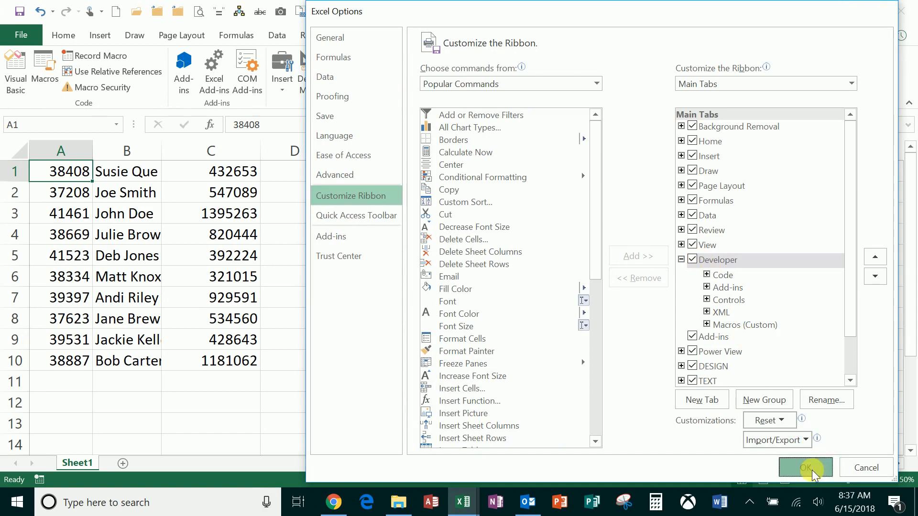
{"action": "left_click", "coordinate": [64, 36]}
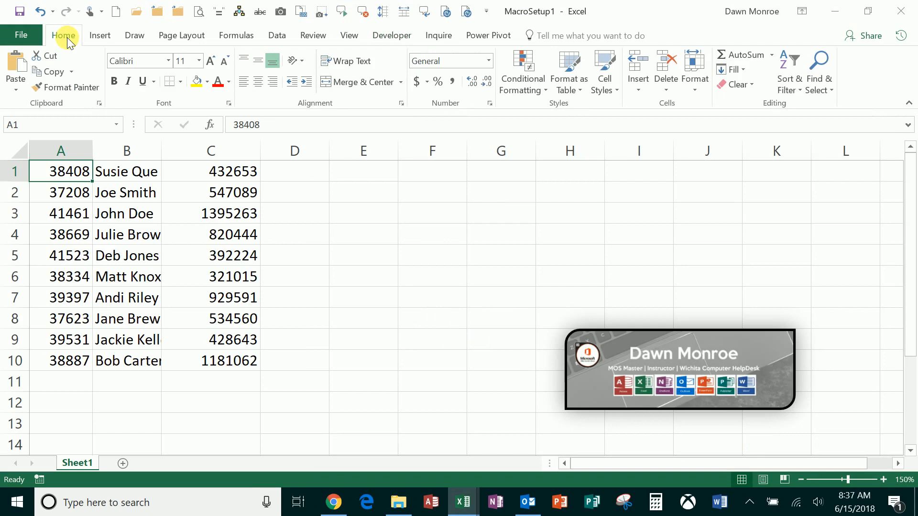
Step: Open the Record Macro dialog and name the new macro FormatNewData
{"action": "left_click", "coordinate": [401, 37]}
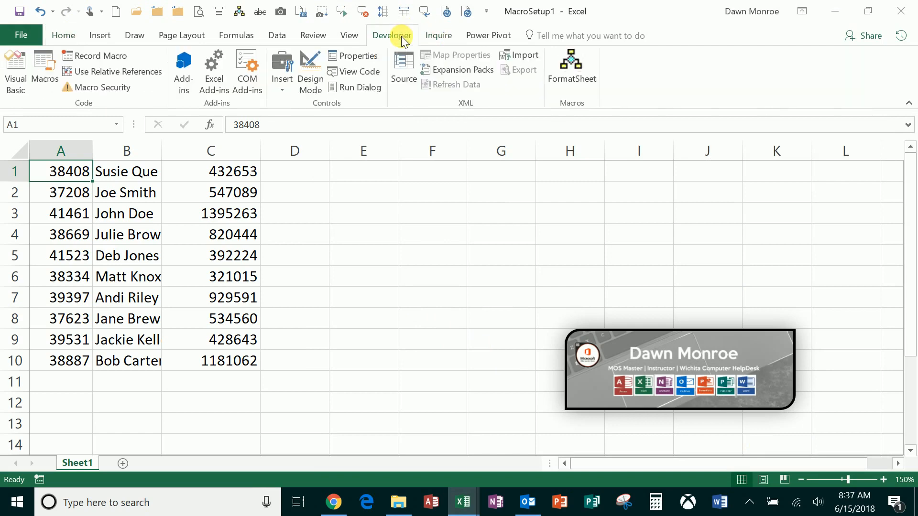
{"action": "left_click", "coordinate": [106, 58]}
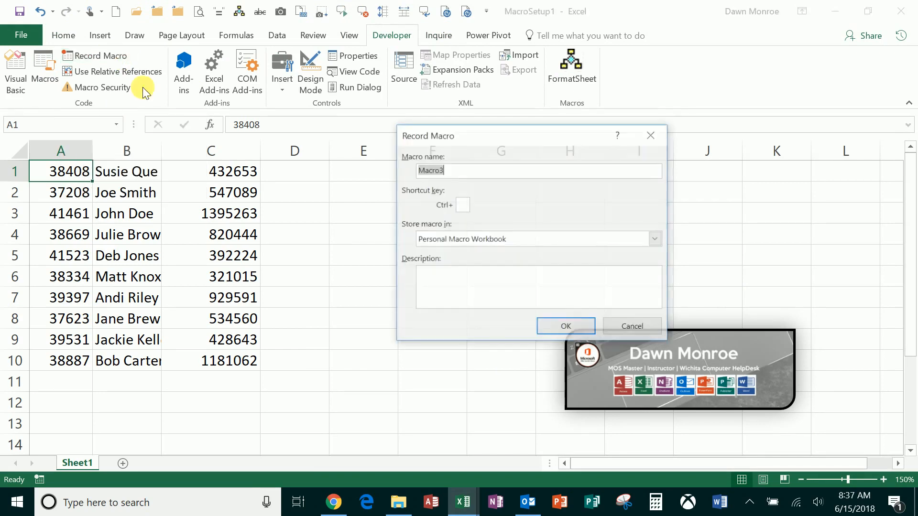
{"action": "left_click_drag", "start_coordinate": [455, 141], "coordinate": [378, 142]}
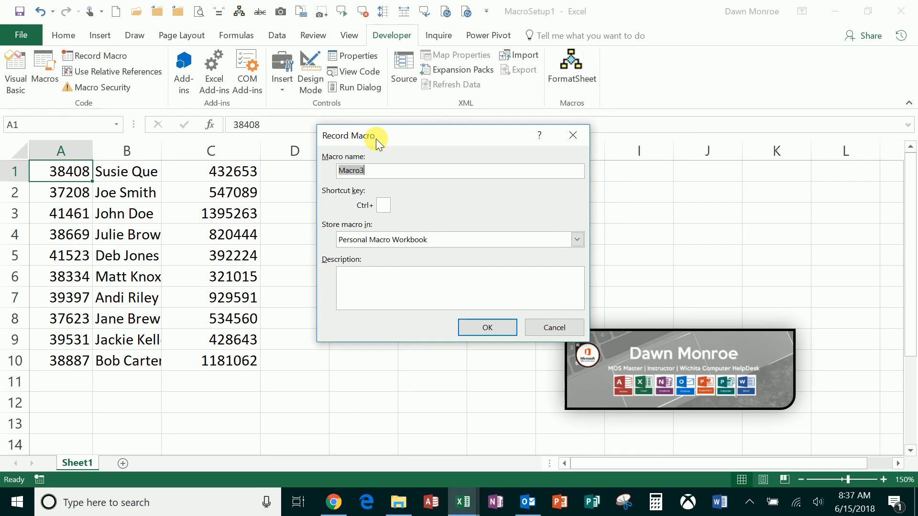
{"action": "type", "text": "FormatNewData"}
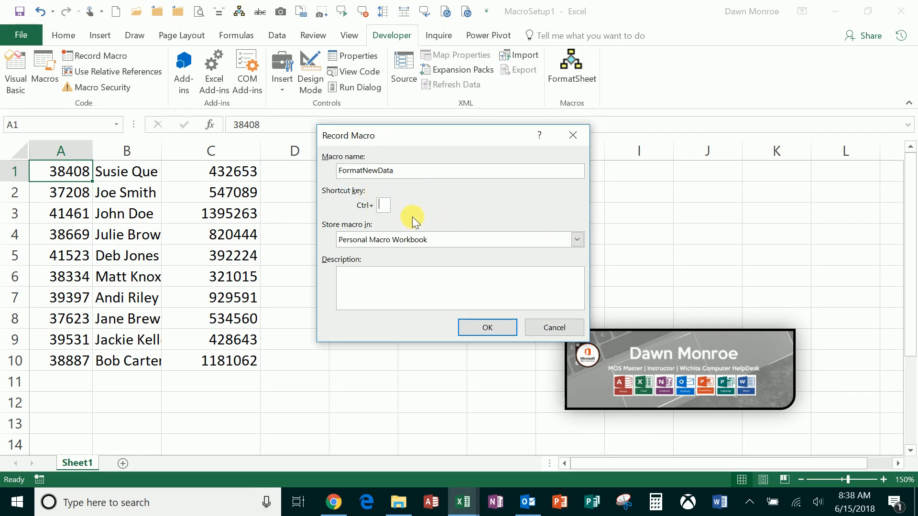
Step: Store the macro in the Personal Macro Workbook, leave the description empty, and start recording
{"action": "left_click", "coordinate": [578, 240]}
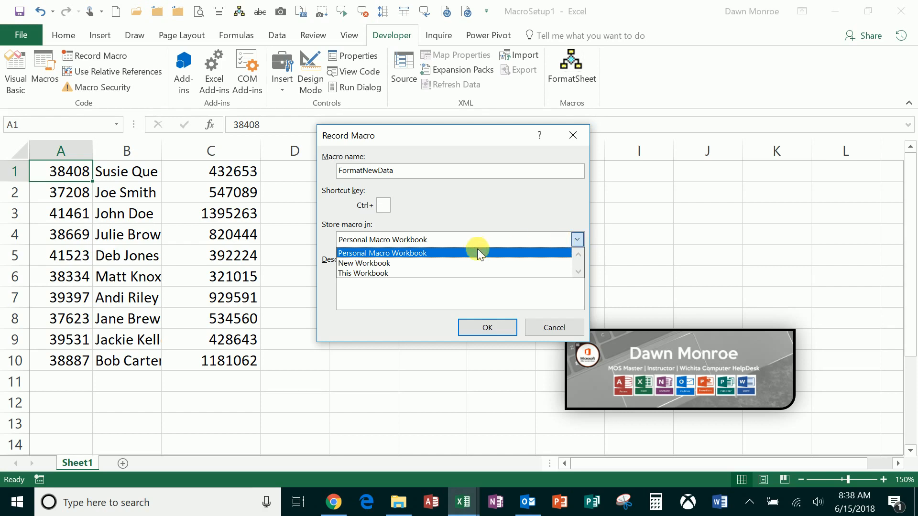
{"action": "left_click", "coordinate": [437, 253]}
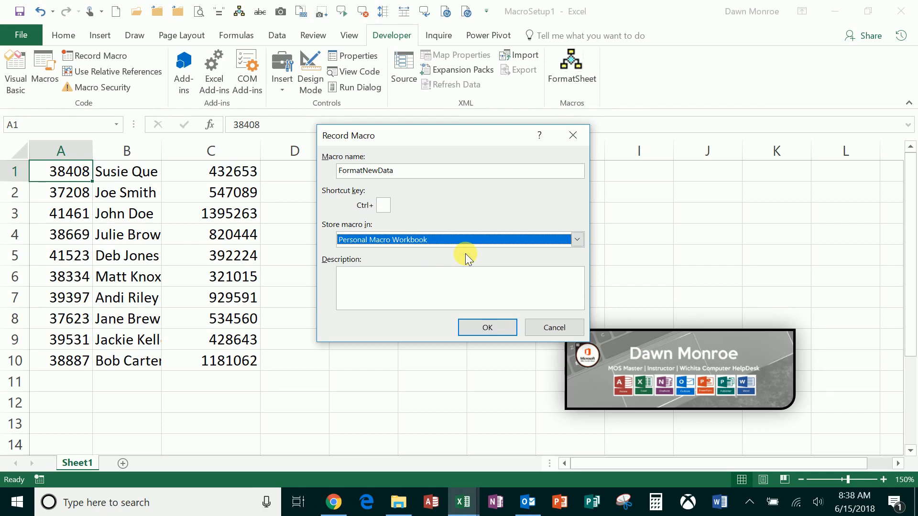
{"action": "left_click", "coordinate": [403, 293]}
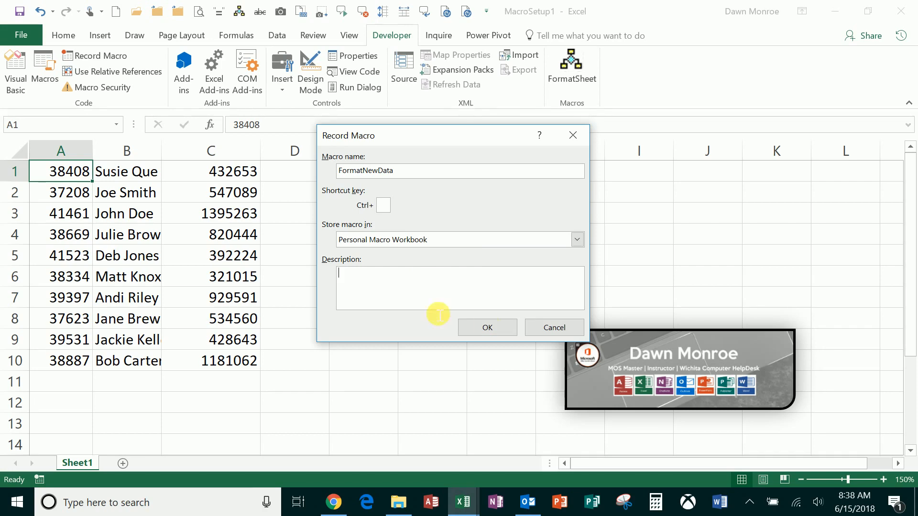
{"action": "left_click", "coordinate": [492, 328]}
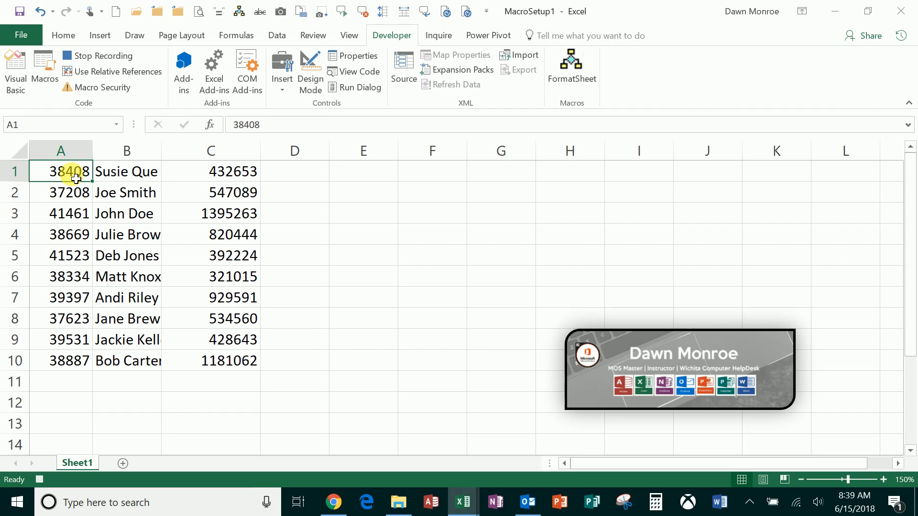
Step: Format the numbers in A1:A10 as Short Date and autofit the width of column A
{"action": "key", "text": "ctrl+shift+Down"}
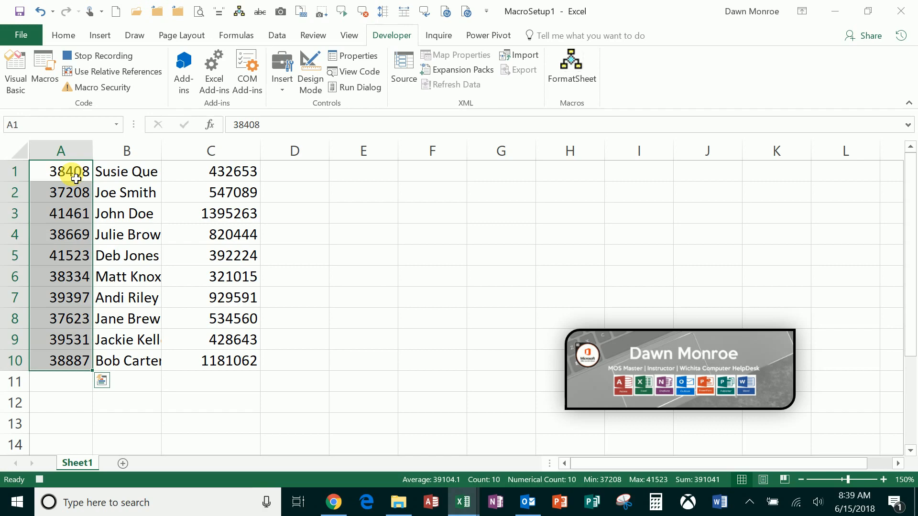
{"action": "left_click", "coordinate": [74, 38]}
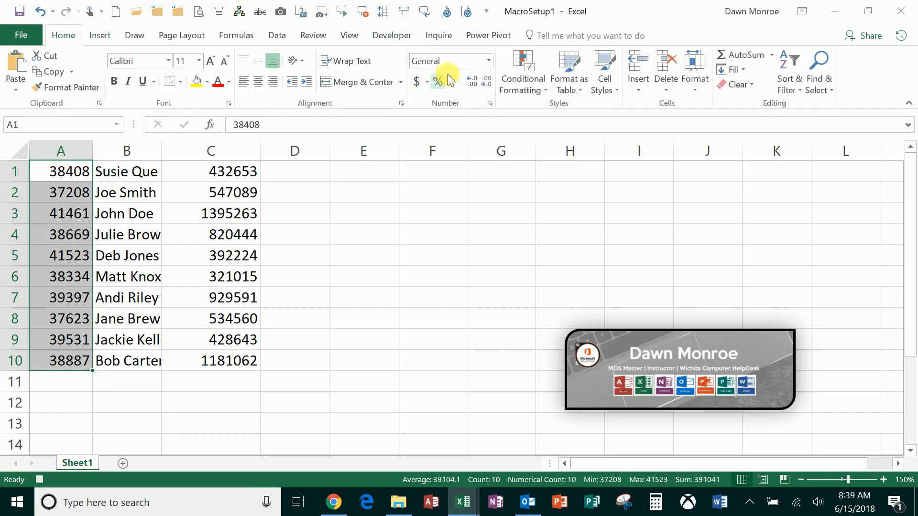
{"action": "left_click", "coordinate": [488, 60]}
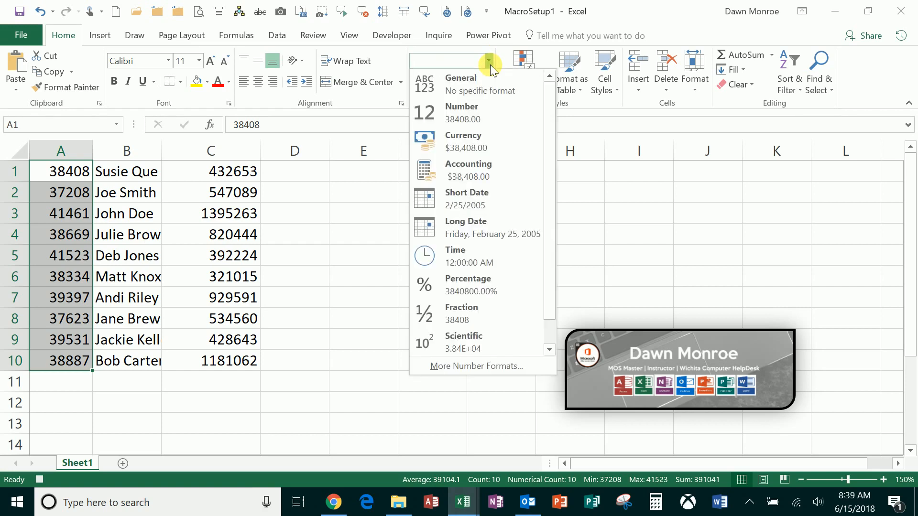
{"action": "left_click", "coordinate": [475, 210]}
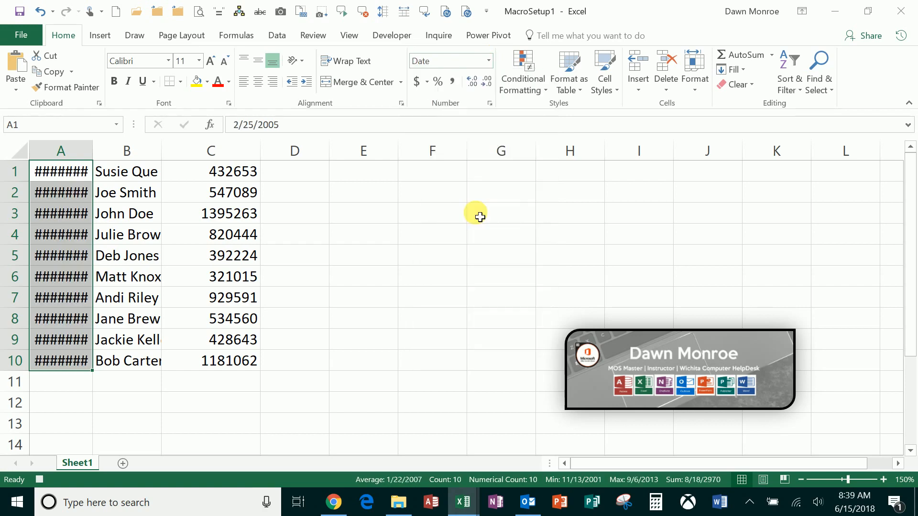
{"action": "double_click", "coordinate": [92, 153]}
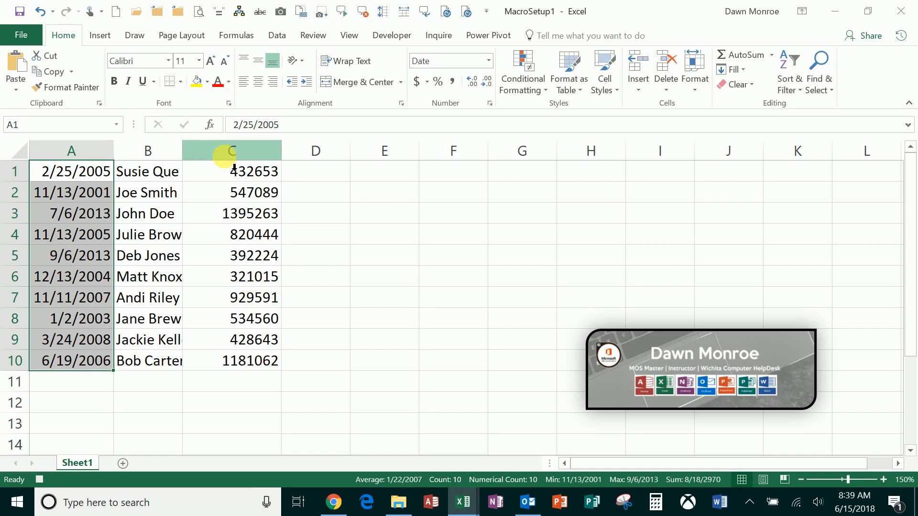
Step: Insert a blank column between the names in column B and the amounts in column C
{"action": "left_click", "coordinate": [232, 152]}
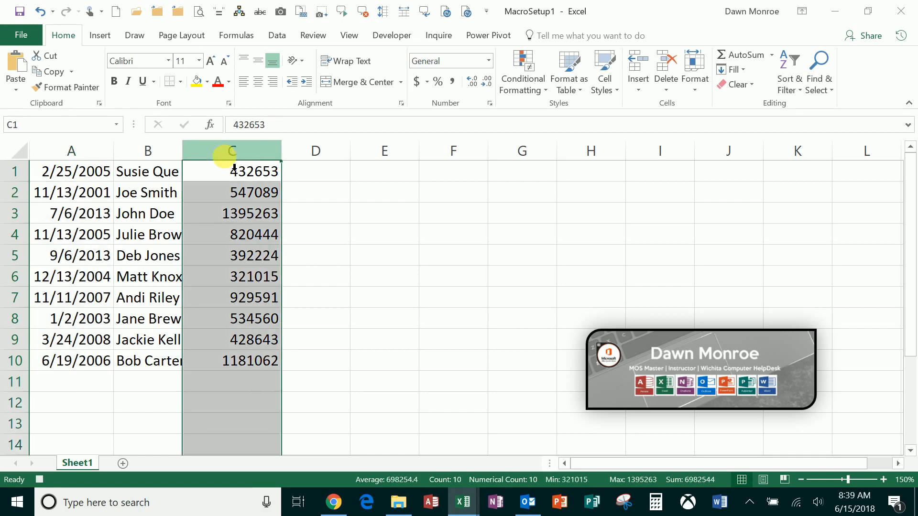
{"action": "right_click", "coordinate": [225, 157]}
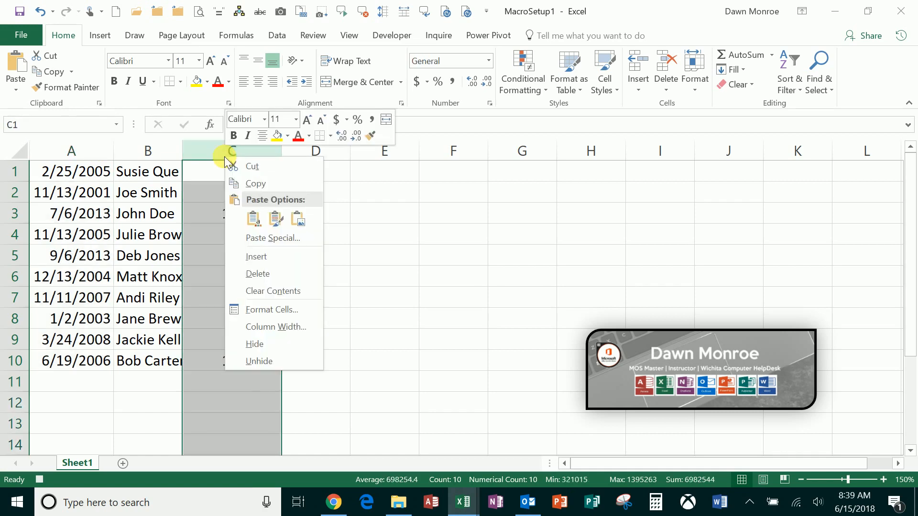
{"action": "left_click", "coordinate": [259, 254]}
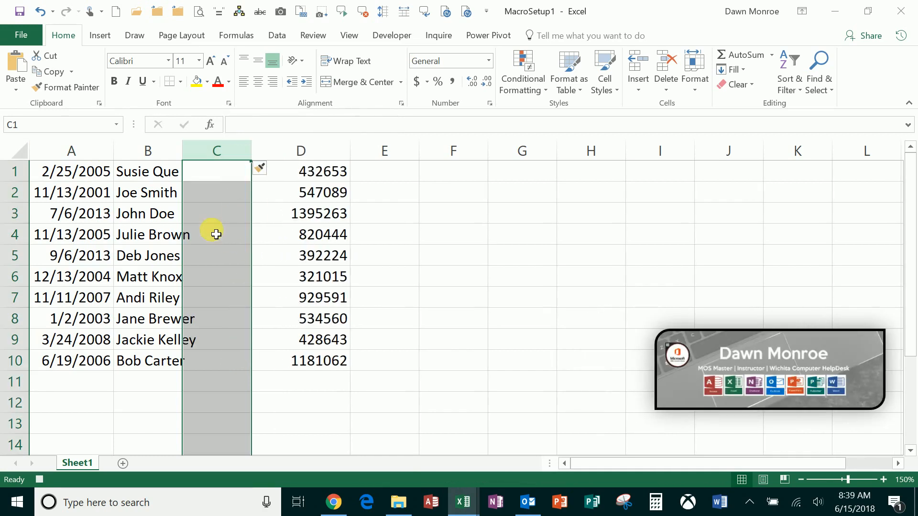
Step: Split the full names in B1:B10 into first and last names with Text to Columns, using Delimited with the Space delimiter
{"action": "left_click", "coordinate": [162, 176]}
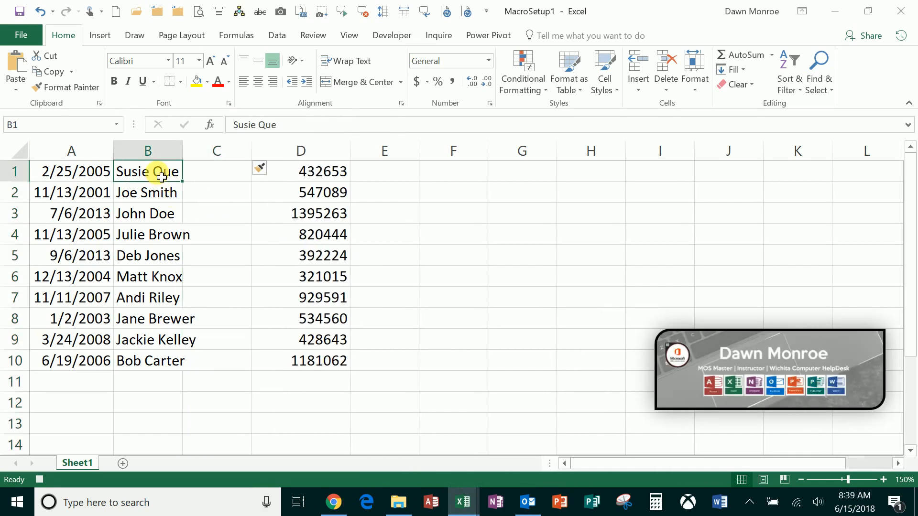
{"action": "key", "text": "ctrl+shift+Down"}
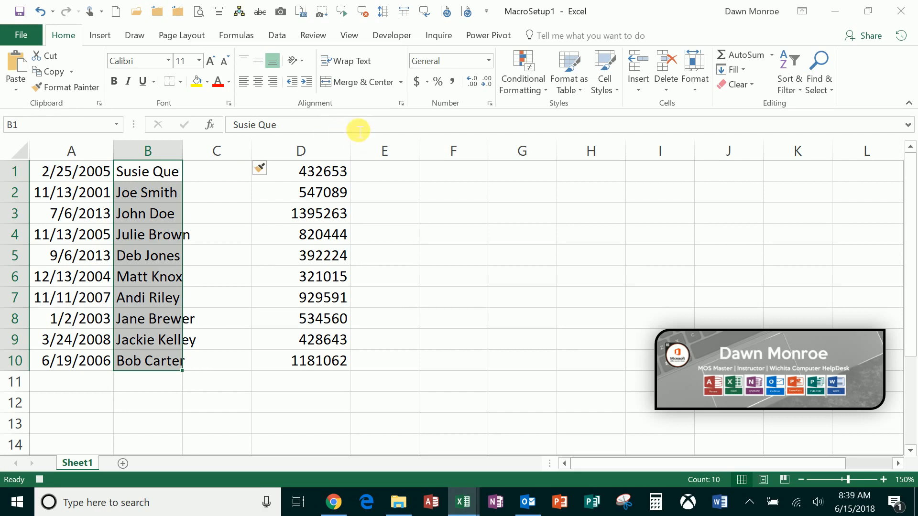
{"action": "left_click", "coordinate": [273, 37]}
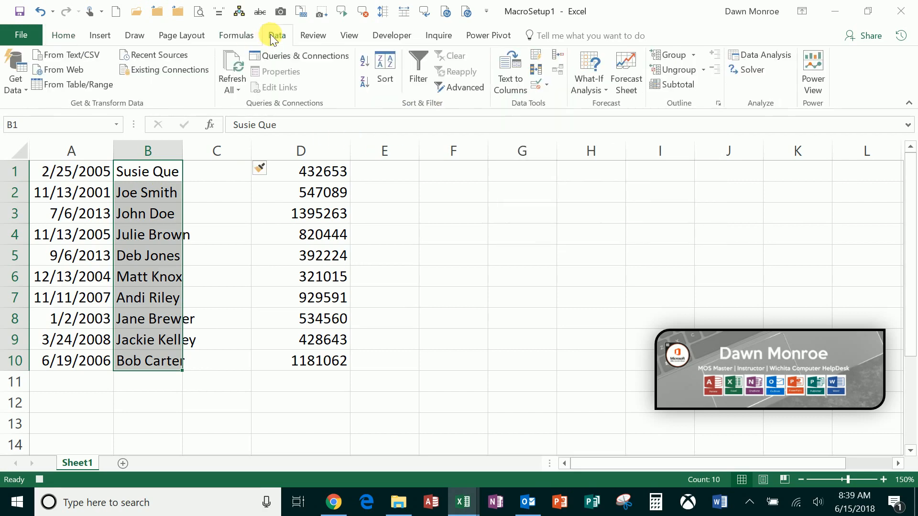
{"action": "left_click", "coordinate": [504, 78]}
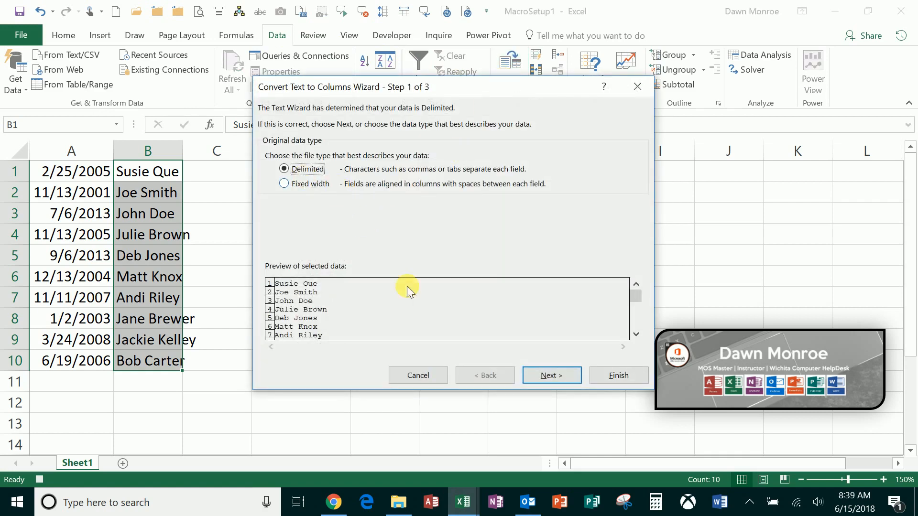
{"action": "left_click", "coordinate": [545, 377]}
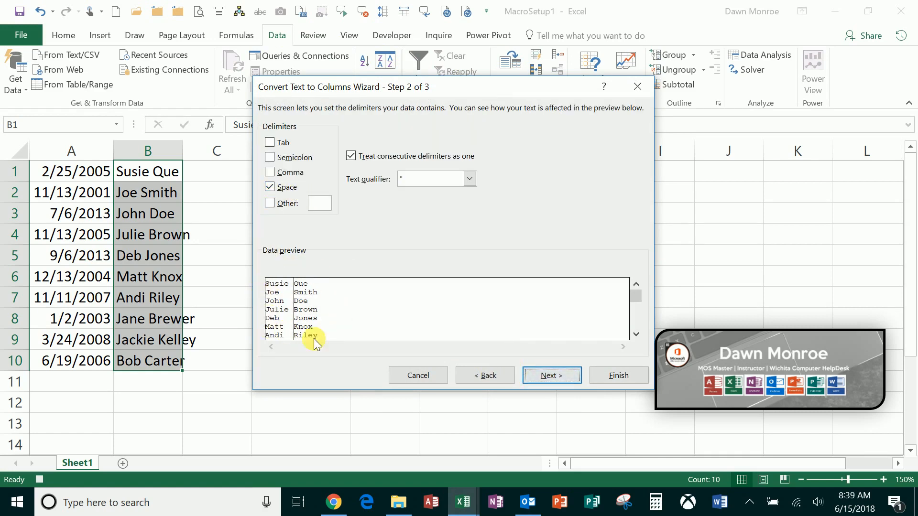
{"action": "left_click", "coordinate": [560, 375]}
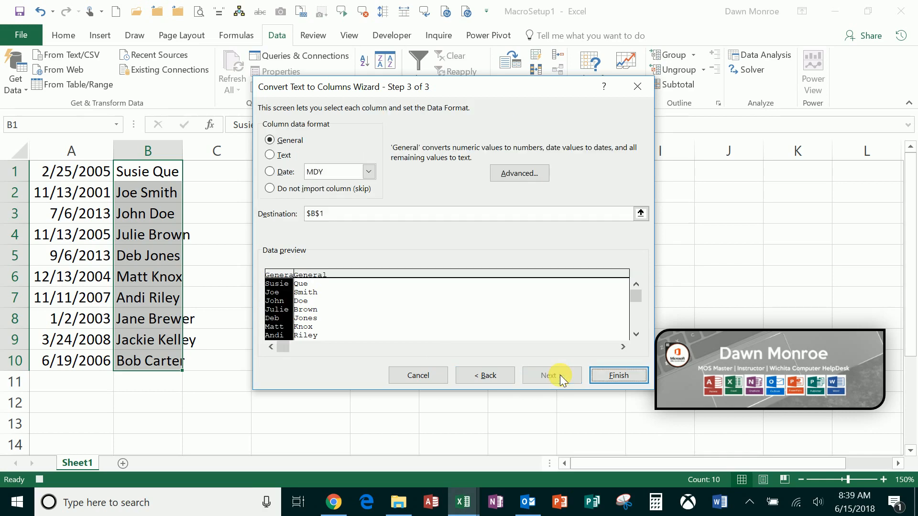
{"action": "left_click", "coordinate": [617, 376]}
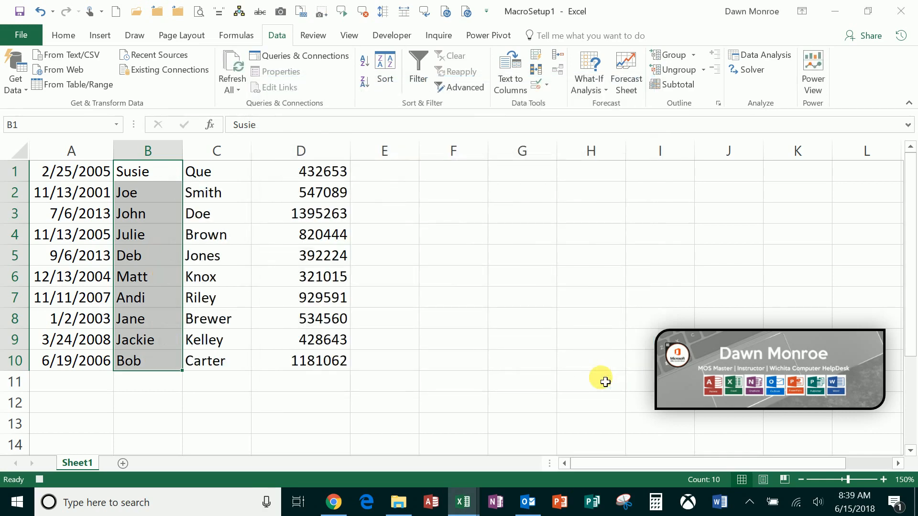
Step: Apply the Currency number format to the amounts in D1:D10
{"action": "left_click", "coordinate": [325, 178]}
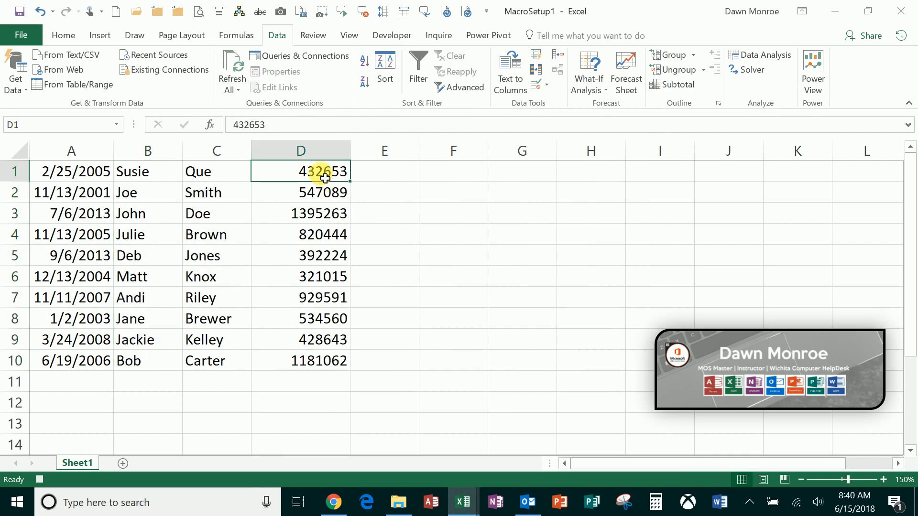
{"action": "key", "text": "ctrl+shift+Down"}
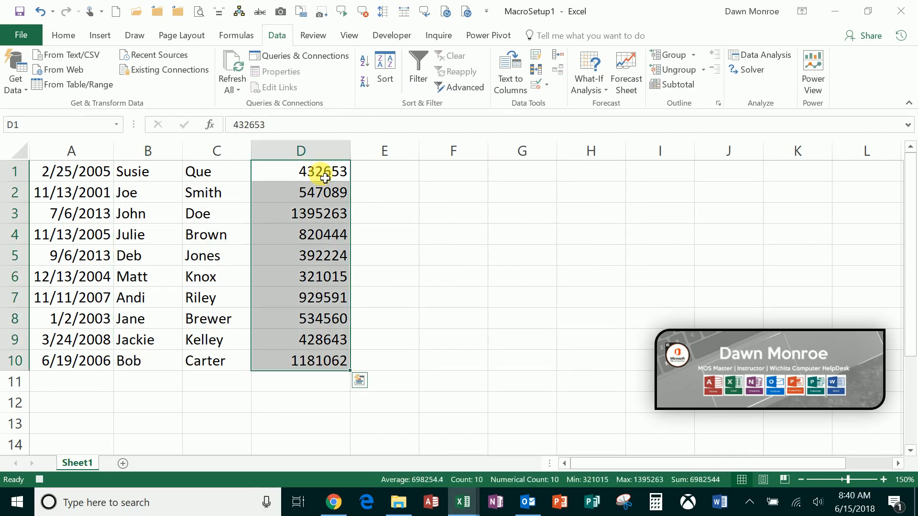
{"action": "left_click", "coordinate": [67, 34]}
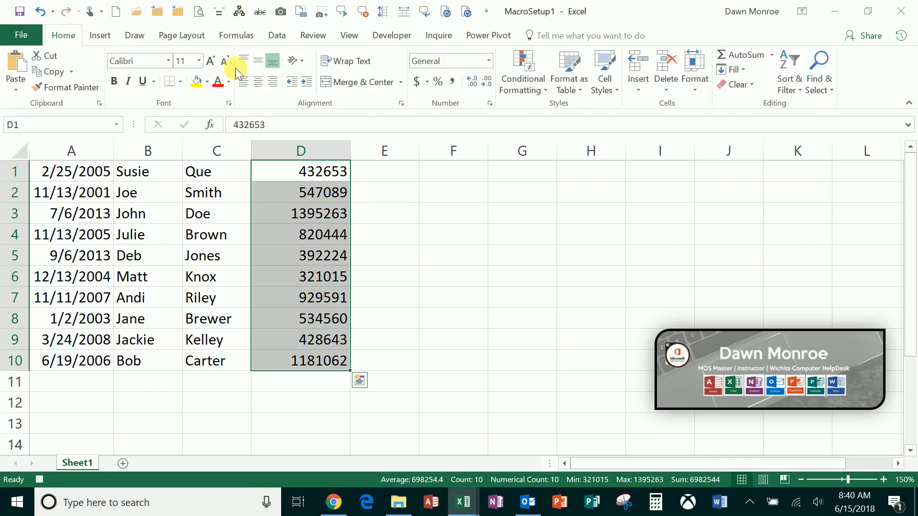
{"action": "left_click", "coordinate": [488, 61]}
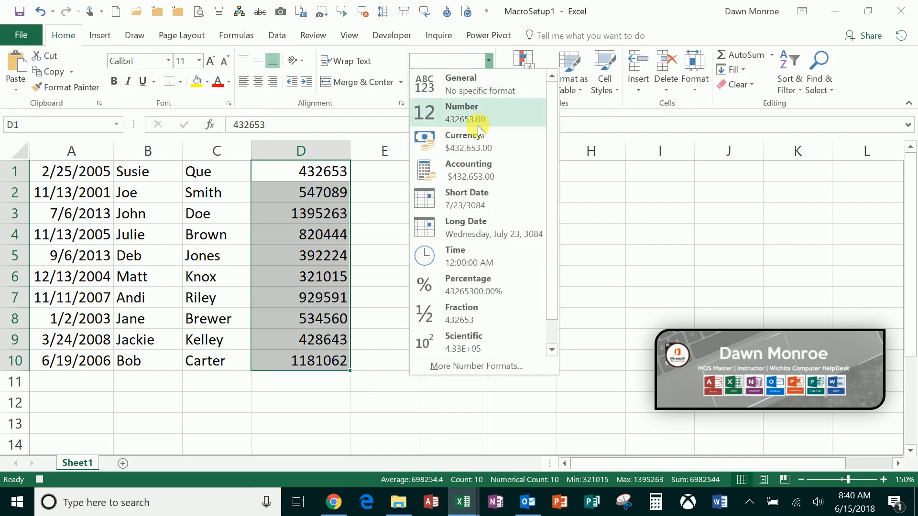
{"action": "left_click", "coordinate": [471, 142]}
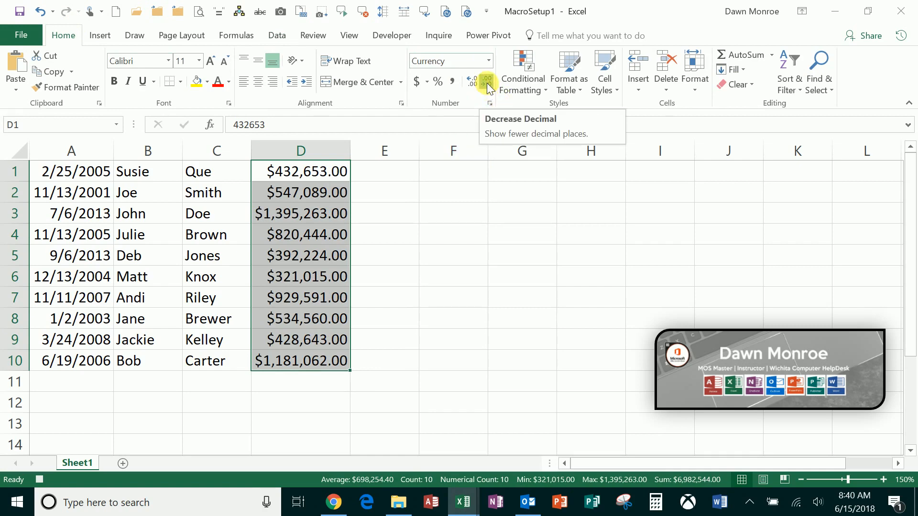
Step: Remove both decimal places from the currency amounts in D1:D10 and return to cell A1
{"action": "left_click", "coordinate": [487, 82]}
{"action": "left_click", "coordinate": [486, 83]}
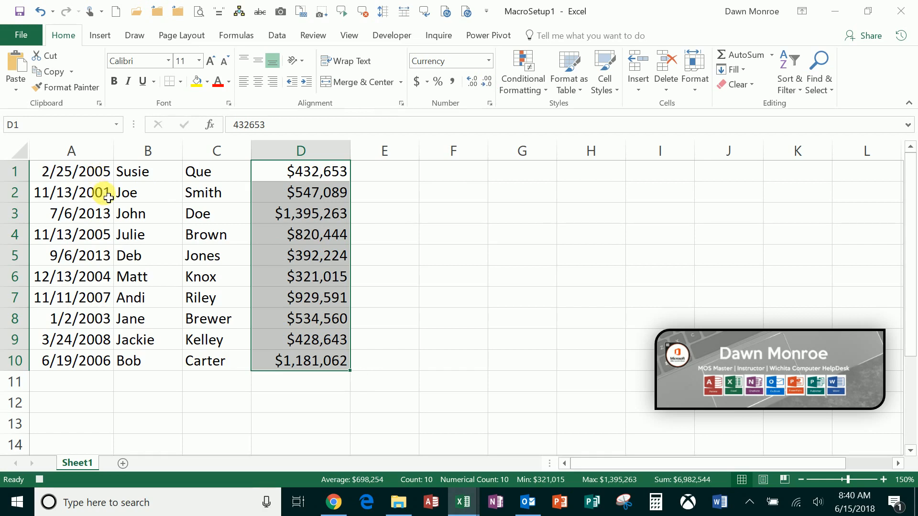
{"action": "key", "text": "ctrl+Home"}
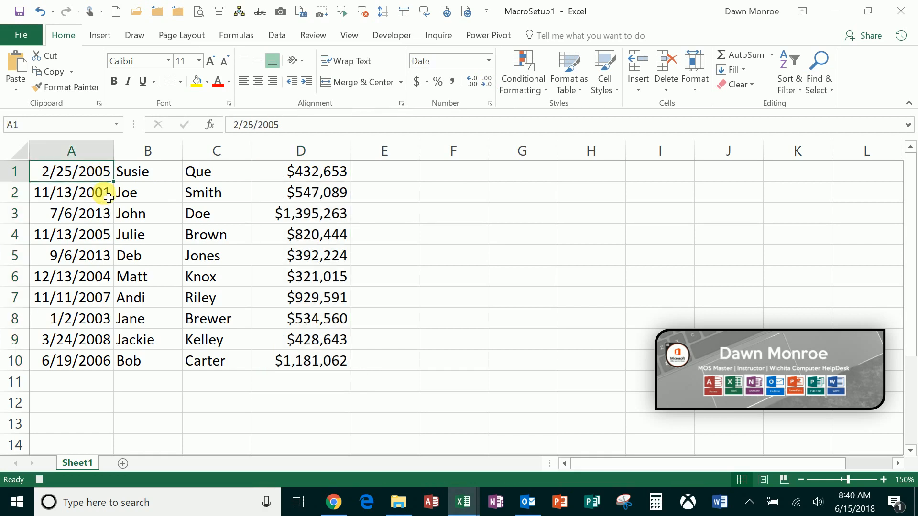
Step: Insert a blank row above the first row of data
{"action": "left_click", "coordinate": [15, 172]}
{"action": "right_click", "coordinate": [16, 172]}
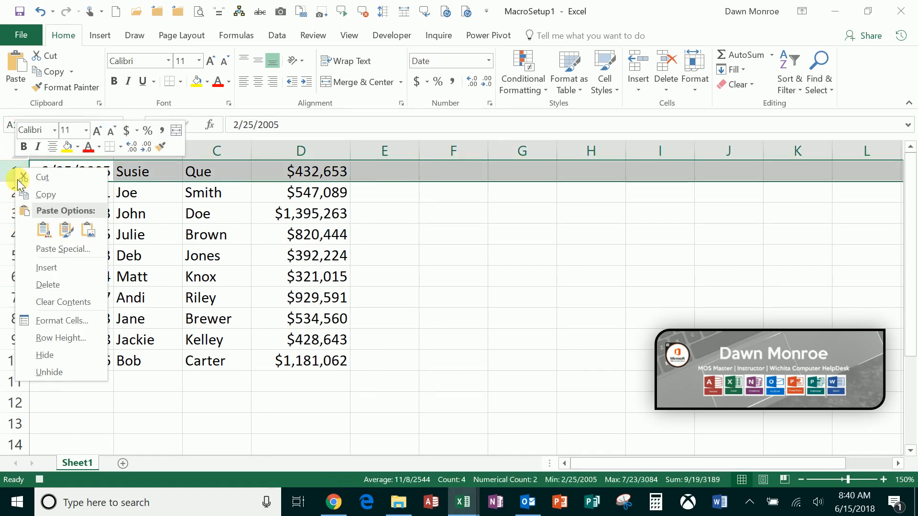
{"action": "left_click", "coordinate": [41, 268]}
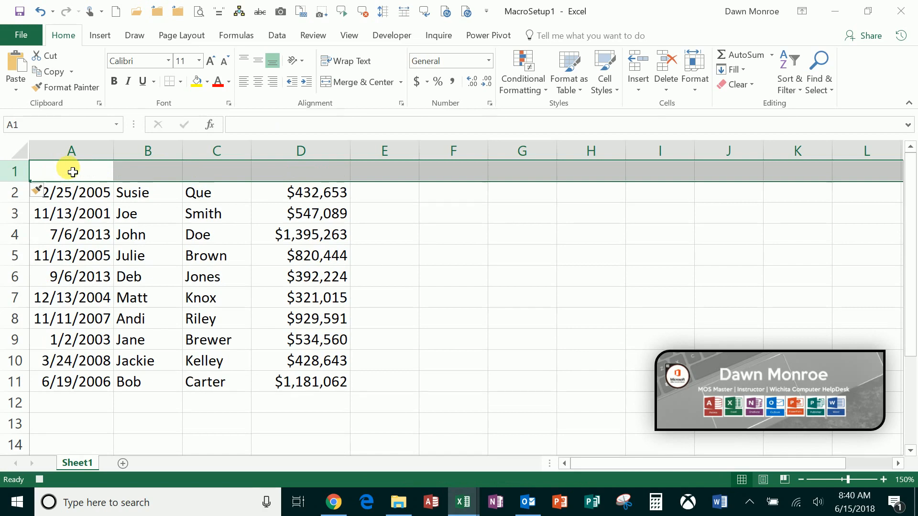
Step: Enter the column headings DATE, FIRST, LAST and AMOUNT in A1:D1
{"action": "left_click", "coordinate": [72, 172]}
{"action": "type", "text": "DATE"}
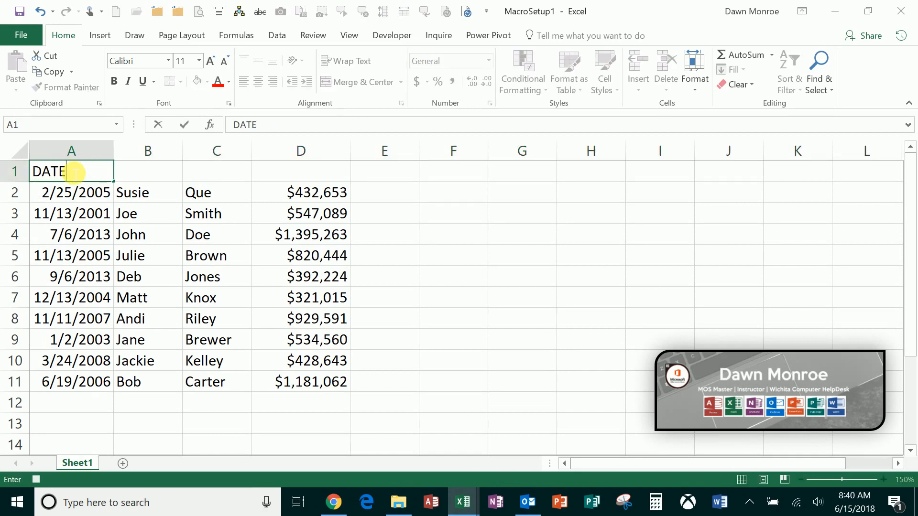
{"action": "key", "text": "Tab"}
{"action": "type", "text": "FIRST"}
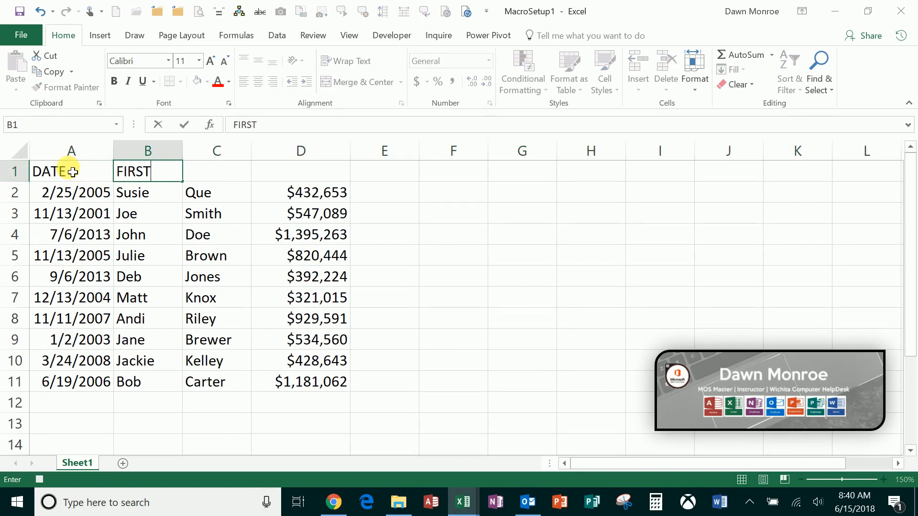
{"action": "key", "text": "Tab"}
{"action": "type", "text": "LAST"}
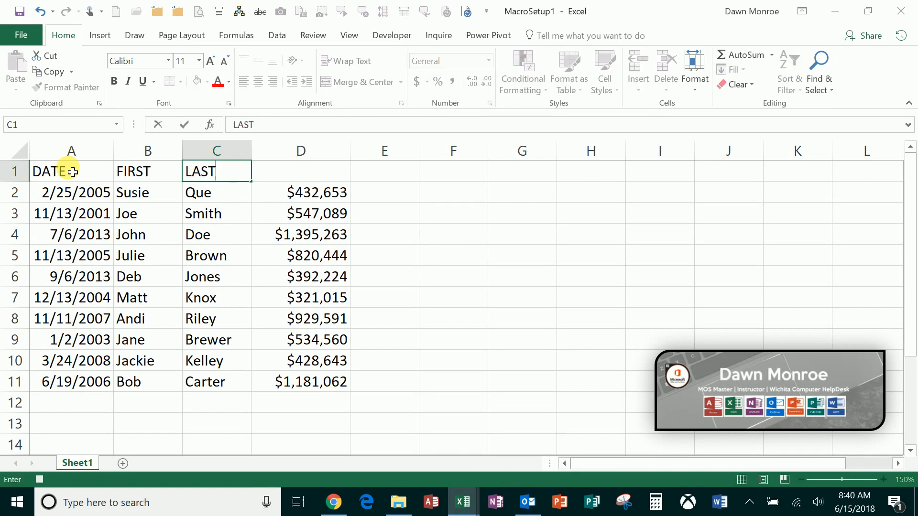
{"action": "key", "text": "Tab"}
{"action": "type", "text": "AMOUNT"}
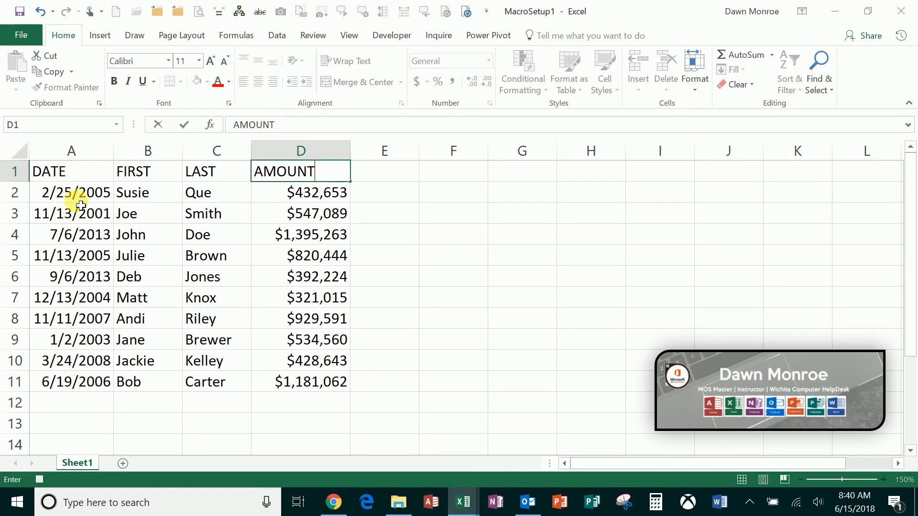
Step: Format A1:D11 as a table with headers, using the blue banded style in the first row of the Medium styles
{"action": "left_click", "coordinate": [143, 219]}
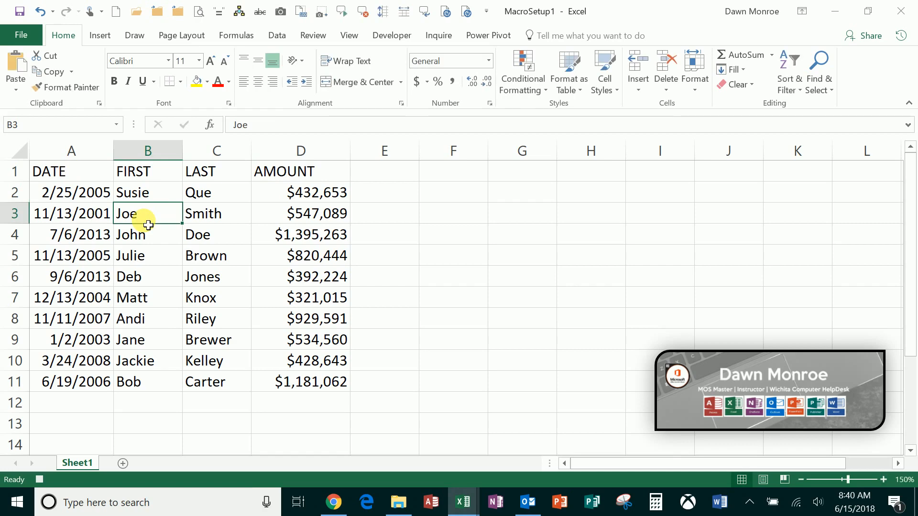
{"action": "left_click", "coordinate": [578, 77]}
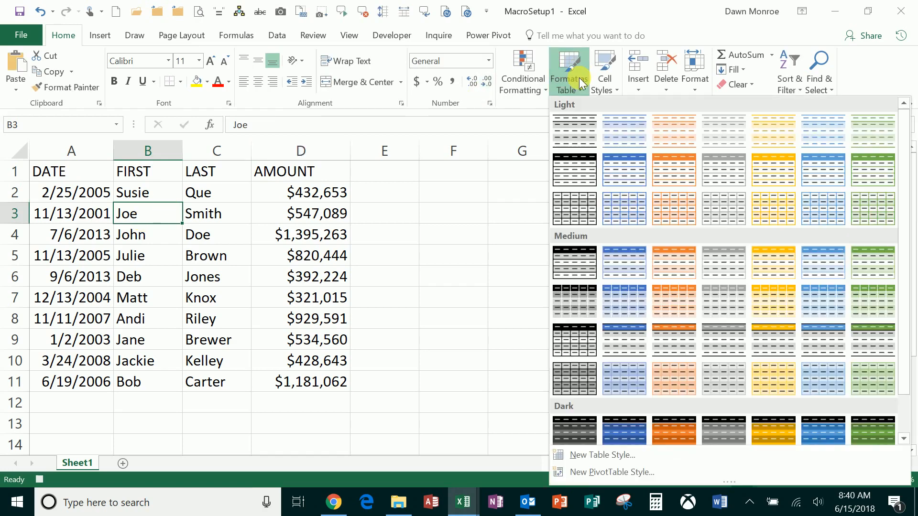
{"action": "left_click", "coordinate": [631, 258]}
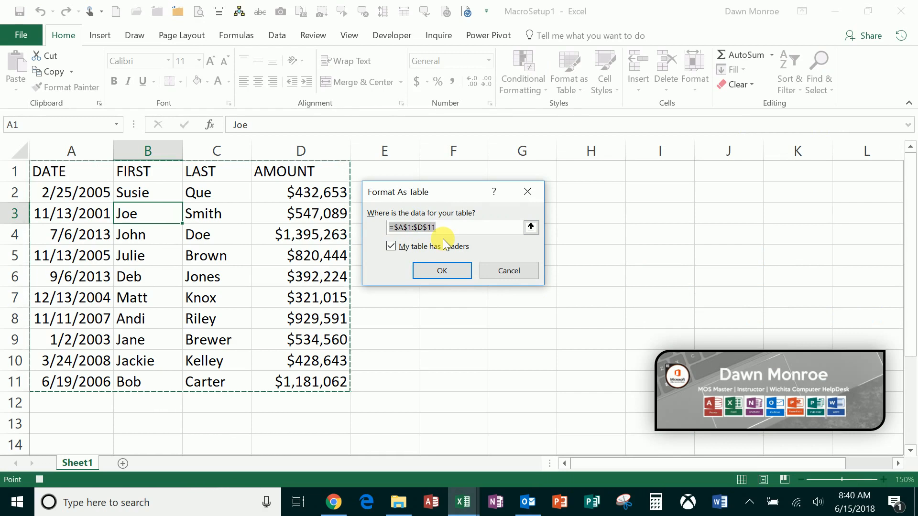
{"action": "left_click", "coordinate": [439, 271]}
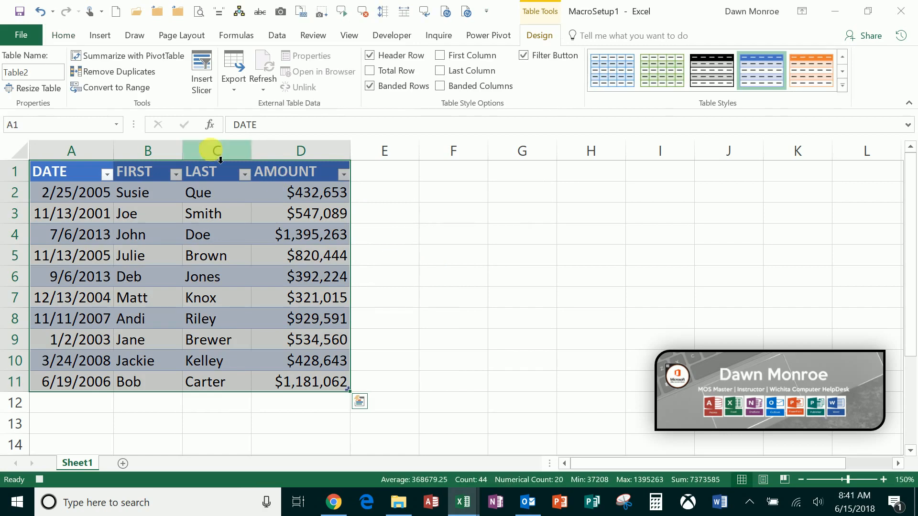
Step: Stop recording the macro and check for PERSONAL.XLSB!FormatNewData among the macros of all open workbooks
{"action": "left_click", "coordinate": [390, 35]}
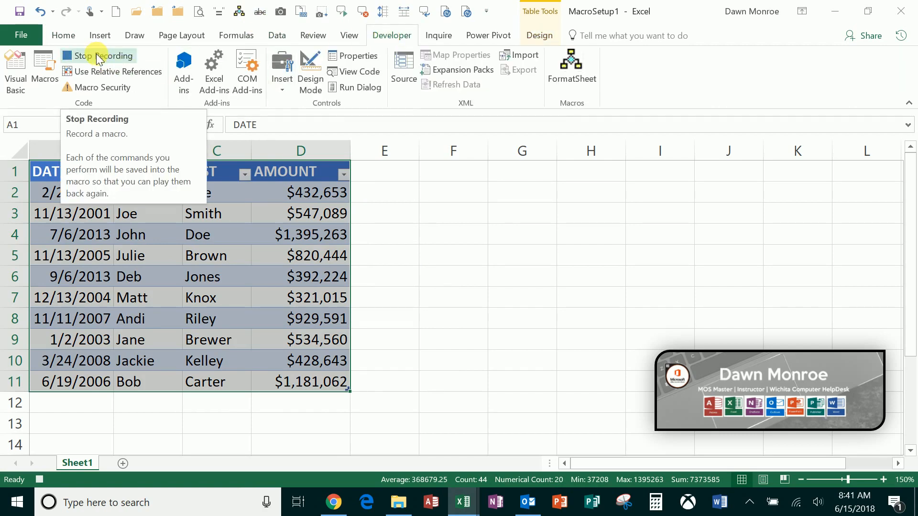
{"action": "left_click", "coordinate": [37, 480]}
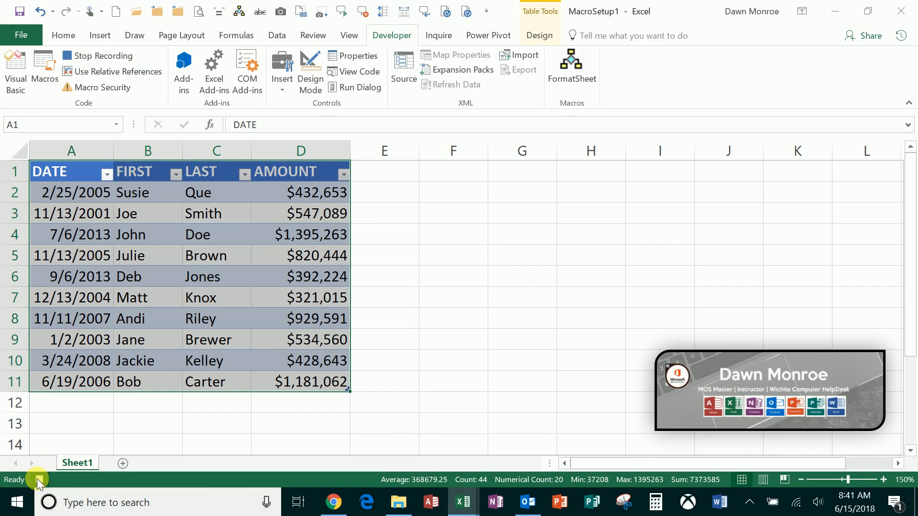
{"action": "left_click", "coordinate": [44, 76]}
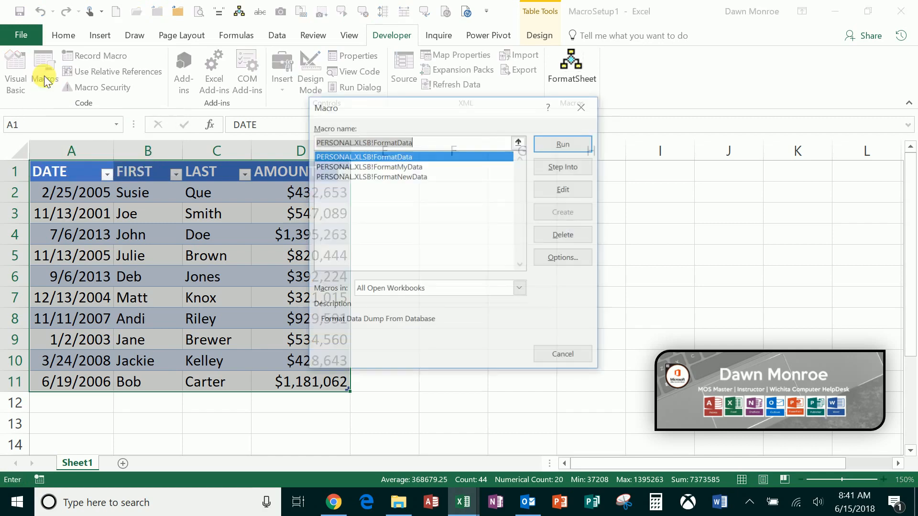
{"action": "left_click", "coordinate": [400, 176]}
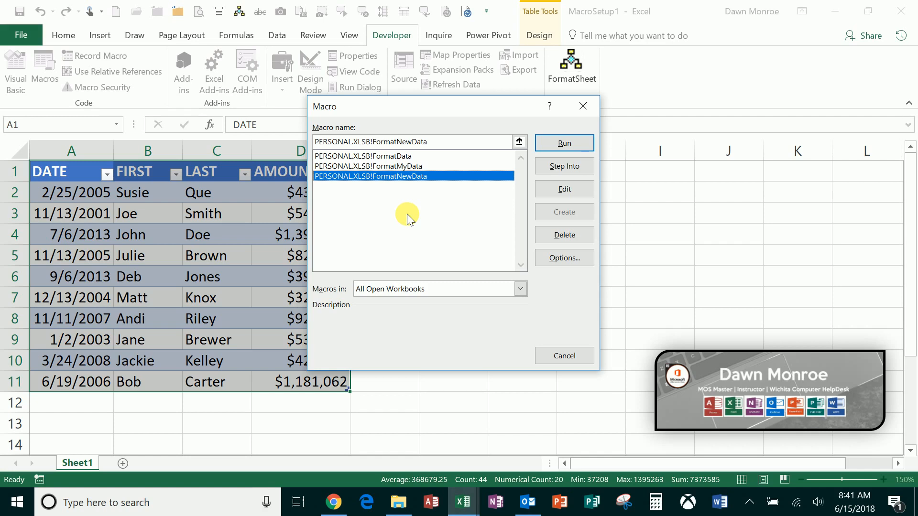
{"action": "left_click", "coordinate": [589, 107]}
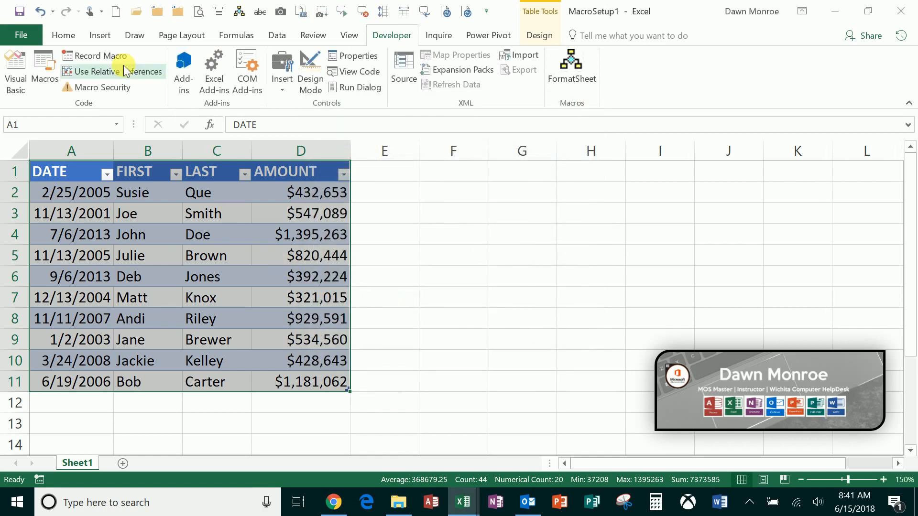
Step: Add the PERSONAL.XLSB!FormatNewData macro to the Quick Access Toolbar for all documents
{"action": "left_click", "coordinate": [21, 15]}
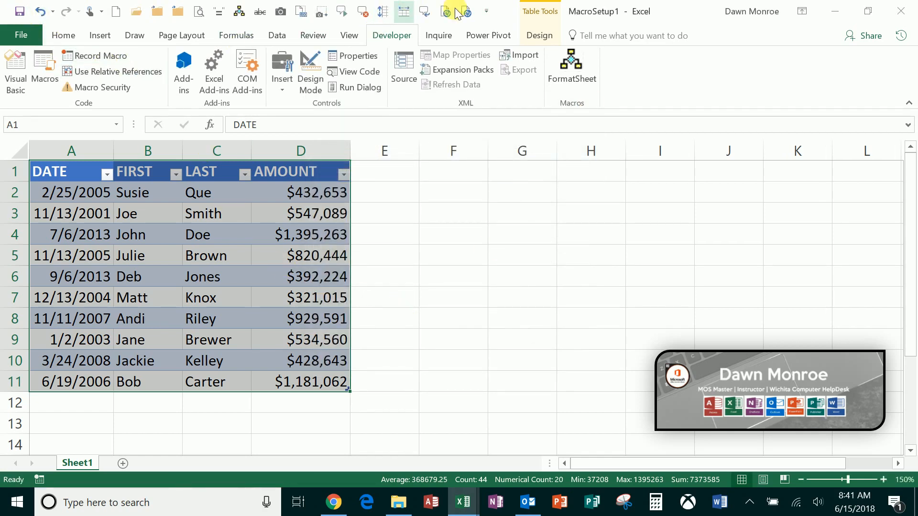
{"action": "left_click", "coordinate": [487, 12]}
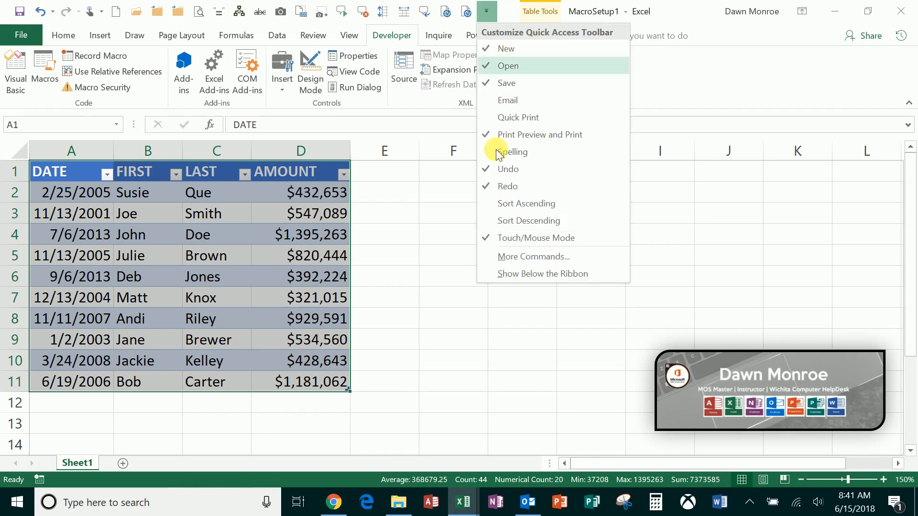
{"action": "left_click", "coordinate": [540, 258]}
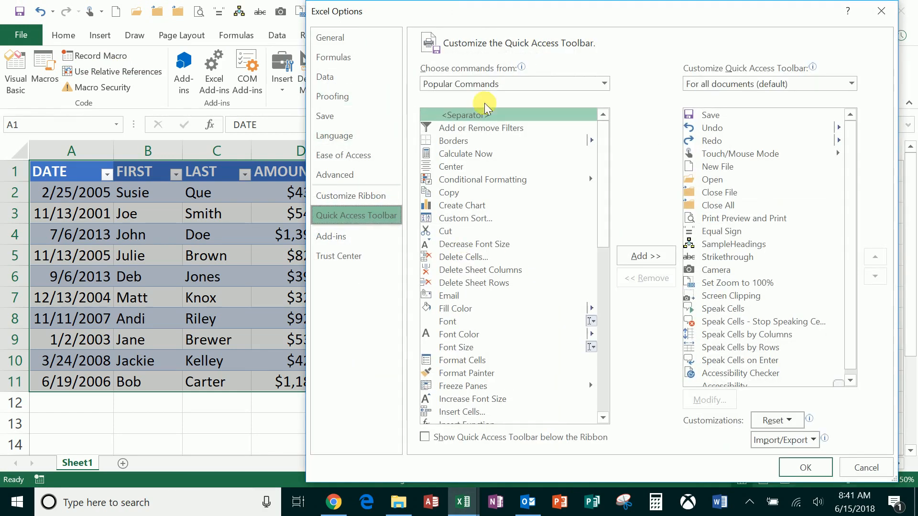
{"action": "left_click", "coordinate": [607, 82]}
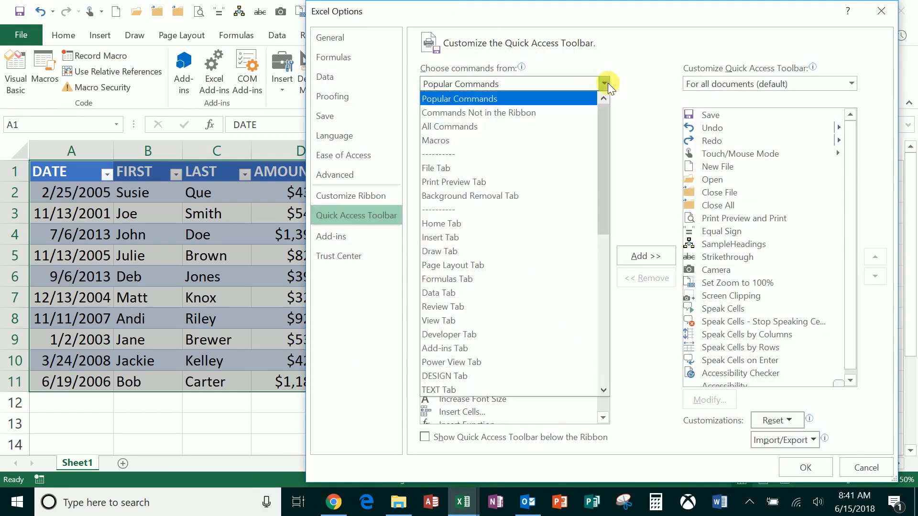
{"action": "left_click", "coordinate": [514, 137]}
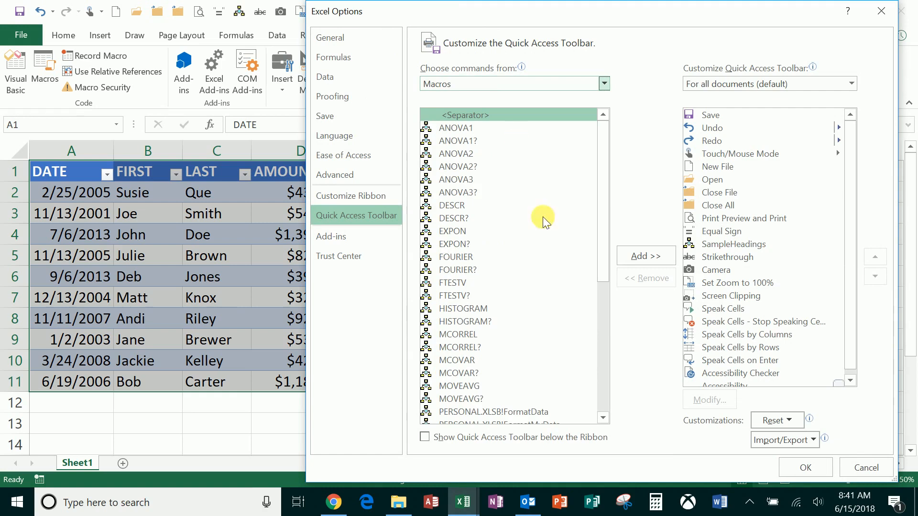
{"action": "left_click_drag", "start_coordinate": [601, 265], "coordinate": [604, 342]}
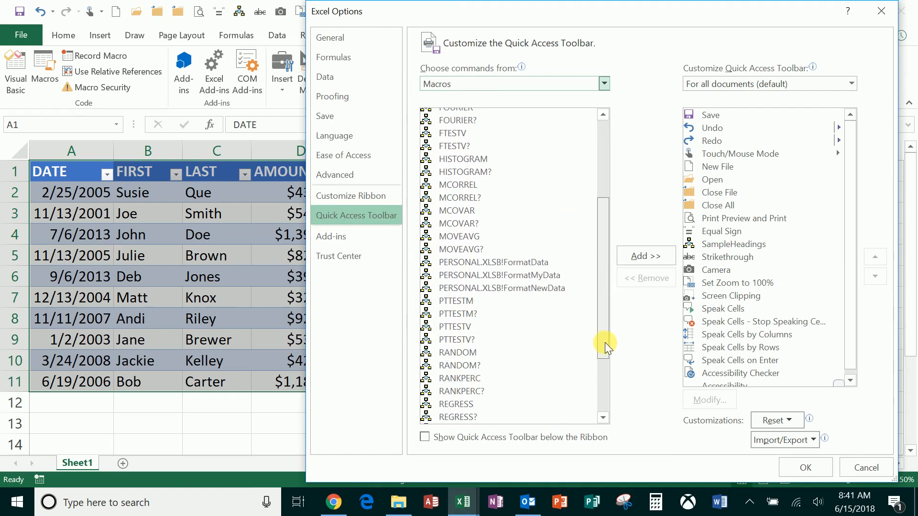
{"action": "left_click", "coordinate": [545, 289]}
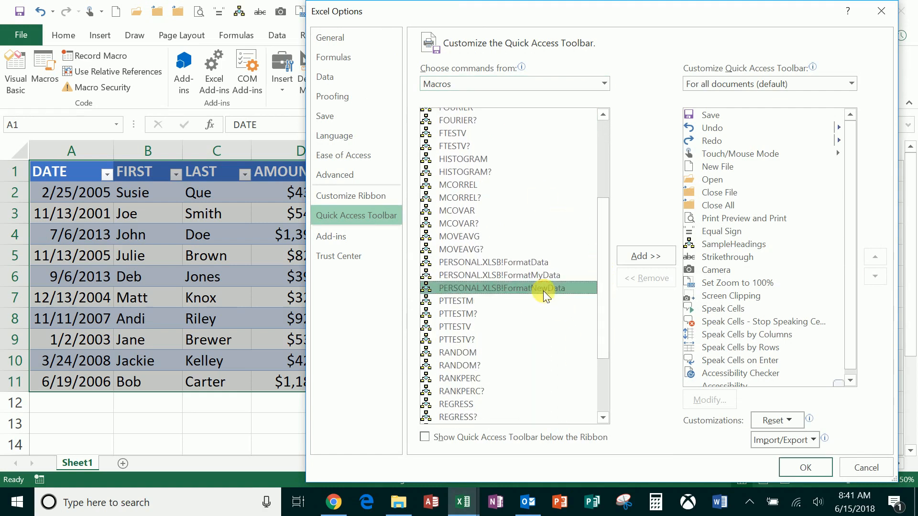
{"action": "left_click", "coordinate": [659, 262]}
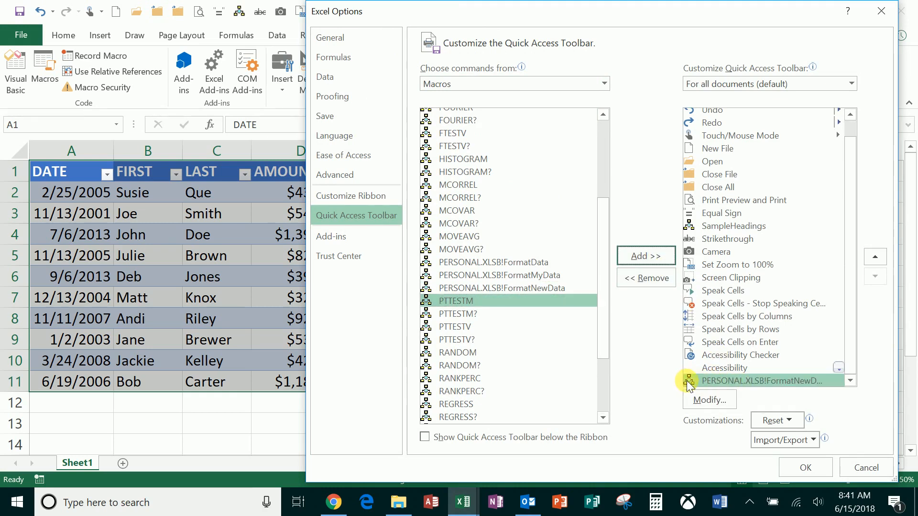
{"action": "left_click", "coordinate": [818, 473]}
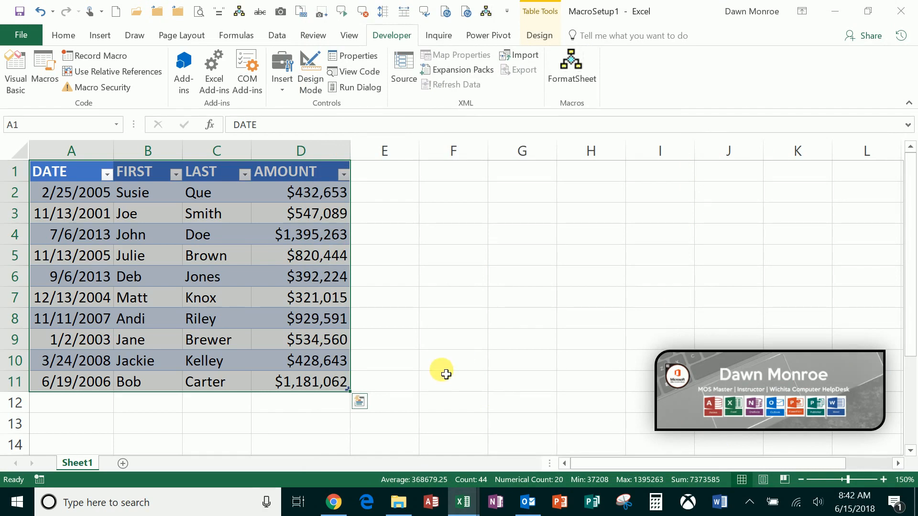
Step: Switch to the MacroSetup2 workbook and review the extent of its raw data in columns A to C
{"action": "mouse_move", "coordinate": [467, 502]}
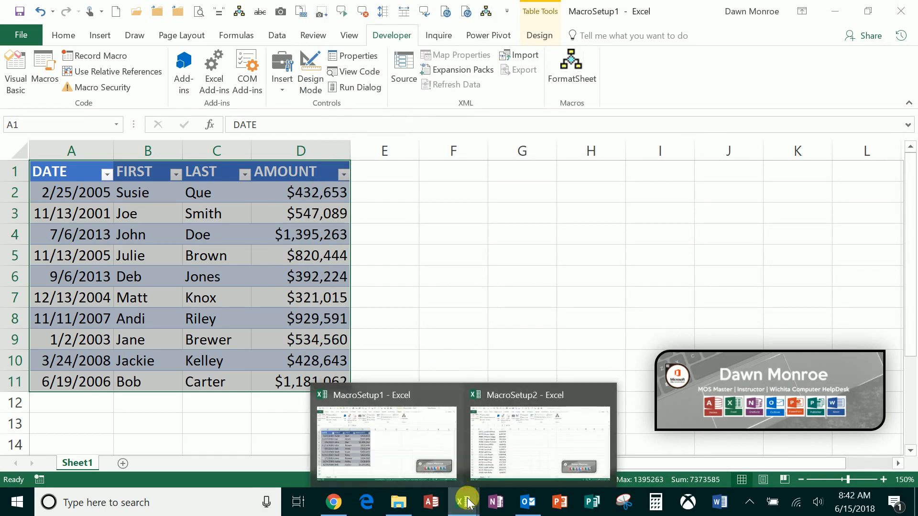
{"action": "left_click", "coordinate": [492, 460]}
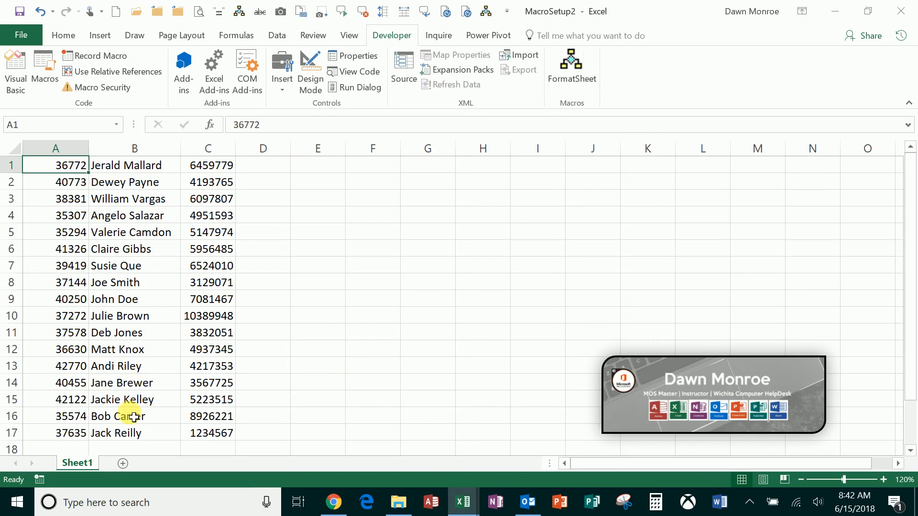
{"action": "scroll", "coordinate": [139, 412], "scroll_direction": "down", "scroll_amount": 4}
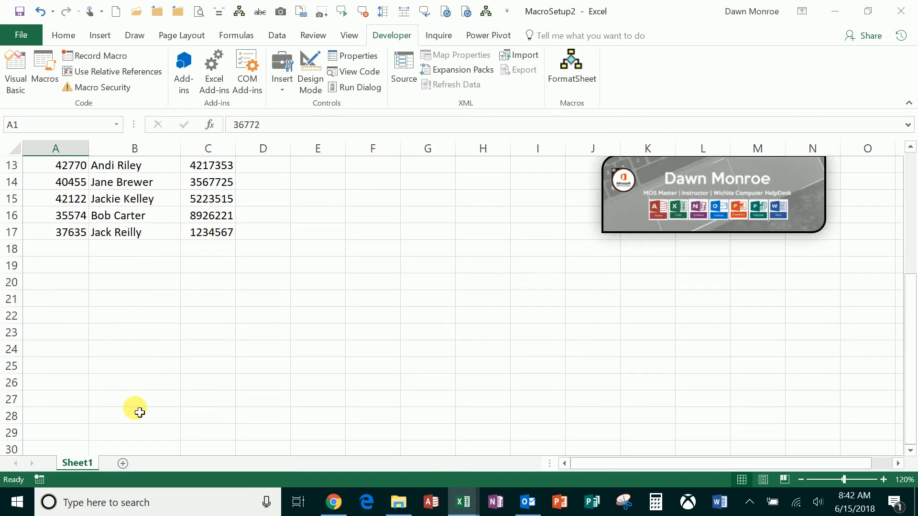
{"action": "scroll", "coordinate": [138, 412], "scroll_direction": "up", "scroll_amount": 4}
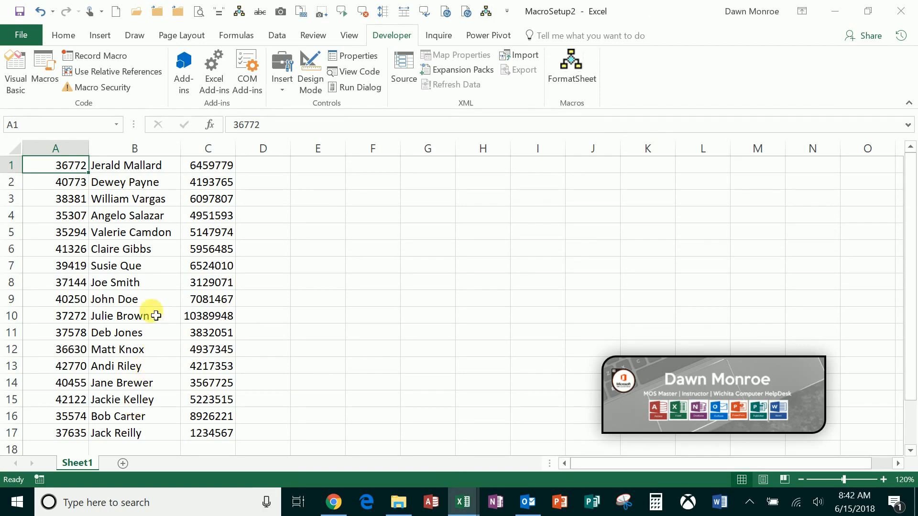
{"action": "left_click", "coordinate": [48, 78]}
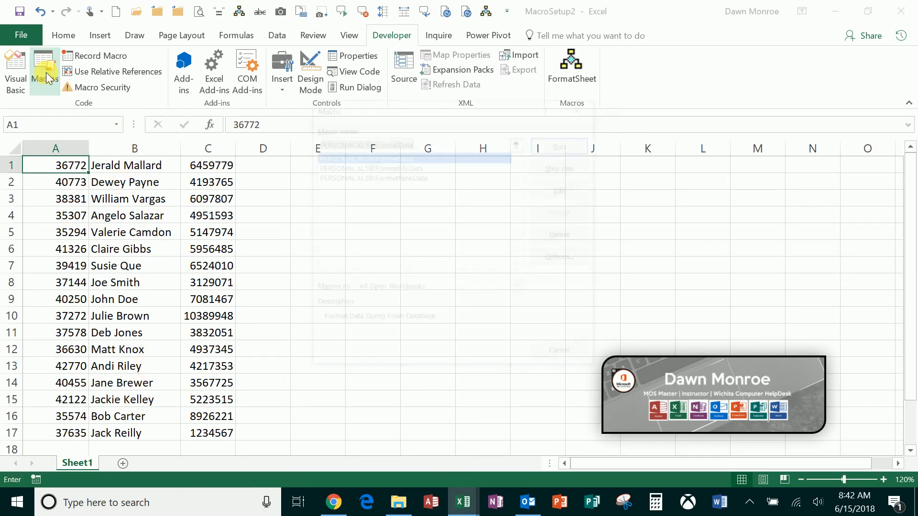
{"action": "left_click", "coordinate": [408, 177]}
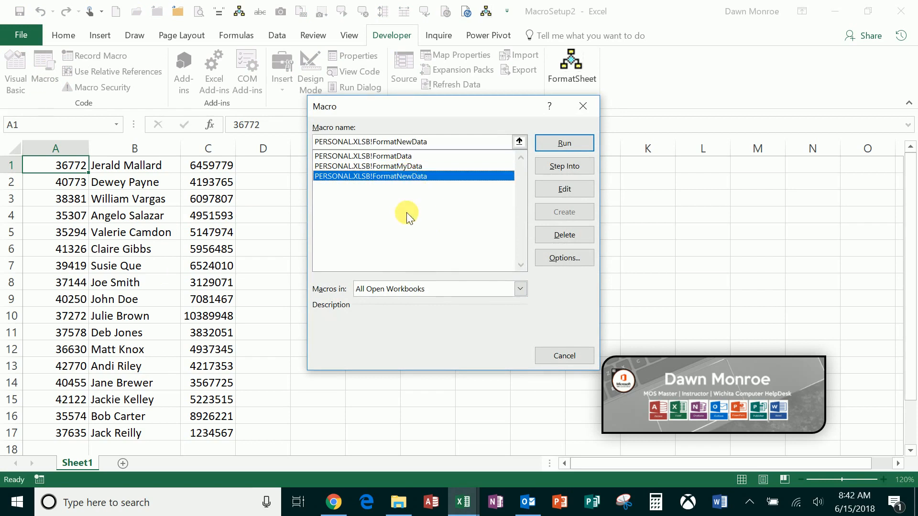
{"action": "left_click", "coordinate": [583, 106]}
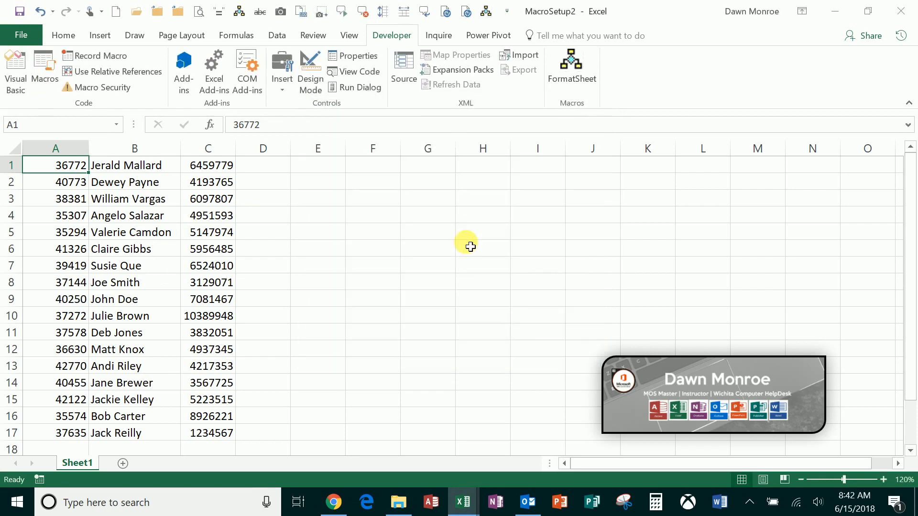
Step: Run the FormatNewData macro on the MacroSetup2 data and extend the resulting table down to row 21
{"action": "left_click", "coordinate": [487, 13]}
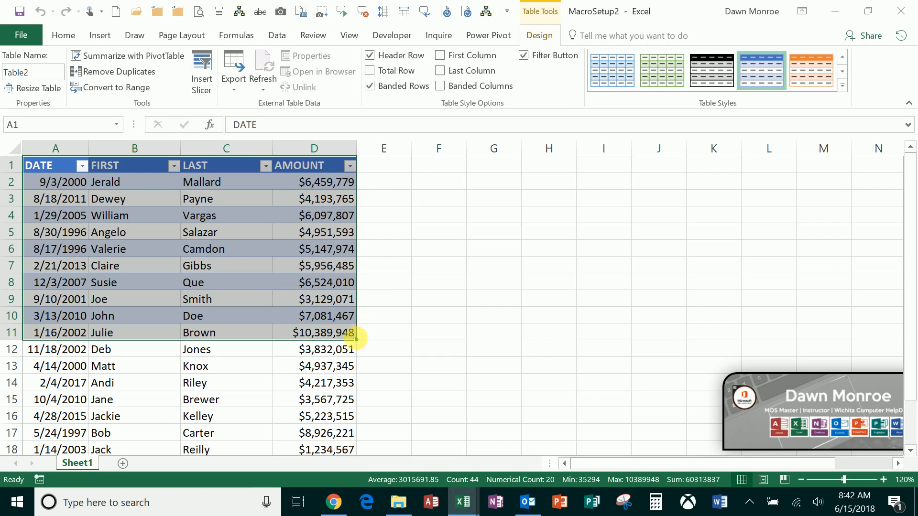
{"action": "mouse_move", "coordinate": [356, 340]}
{"action": "left_mouse_down"}
{"action": "mouse_move", "coordinate": [344, 349]}
{"action": "mouse_move", "coordinate": [322, 462]}
{"action": "mouse_move", "coordinate": [339, 361]}
{"action": "mouse_move", "coordinate": [334, 407]}
{"action": "left_mouse_up"}
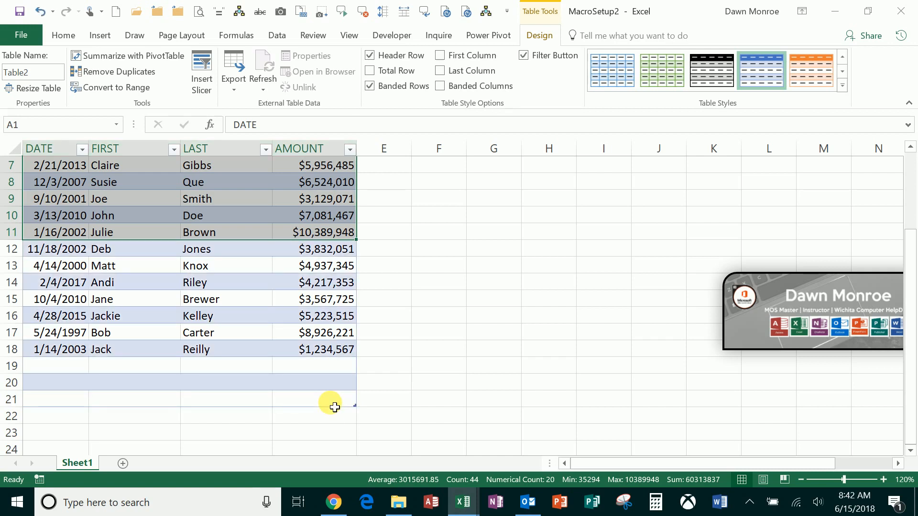
{"action": "left_click", "coordinate": [238, 335]}
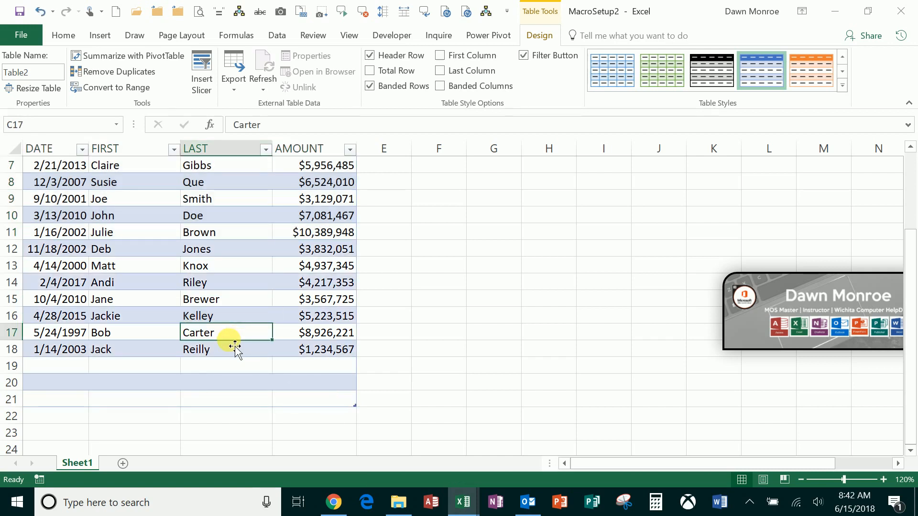
{"action": "scroll", "coordinate": [235, 345], "scroll_direction": "up", "scroll_amount": 2}
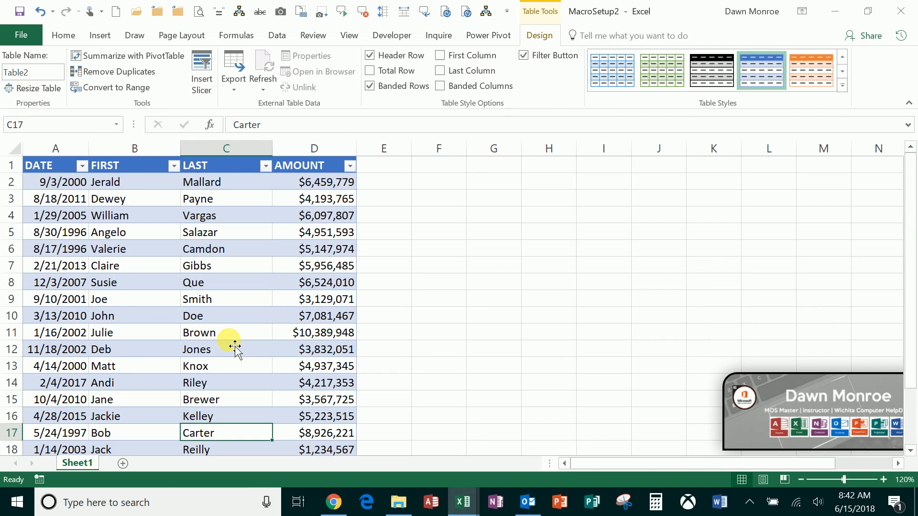